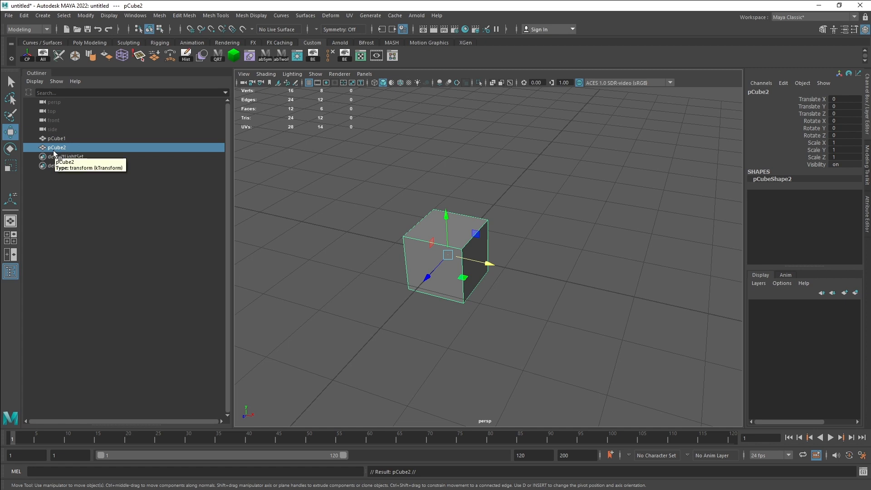
- Move the overlapping duplicate pCube2 along X to about 1.65, clear of the original cube
{"action": "left_click_drag", "start_coordinate": [491, 264], "coordinate": [588, 288]}
{"action": "left_click_drag", "start_coordinate": [567, 331], "coordinate": [487, 328], "text": "alt"}
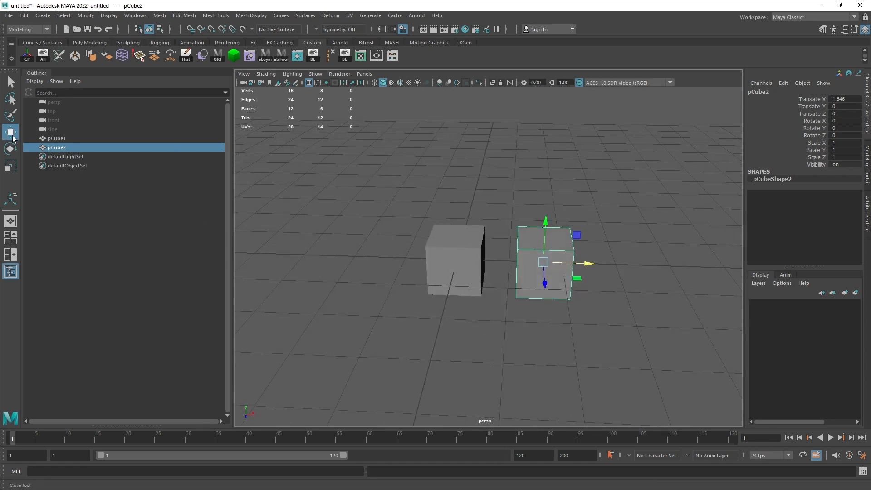
- Open the Move tool's settings, expand the Smart Duplicate settings and view the geometry type options
{"action": "double_click", "coordinate": [11, 133]}
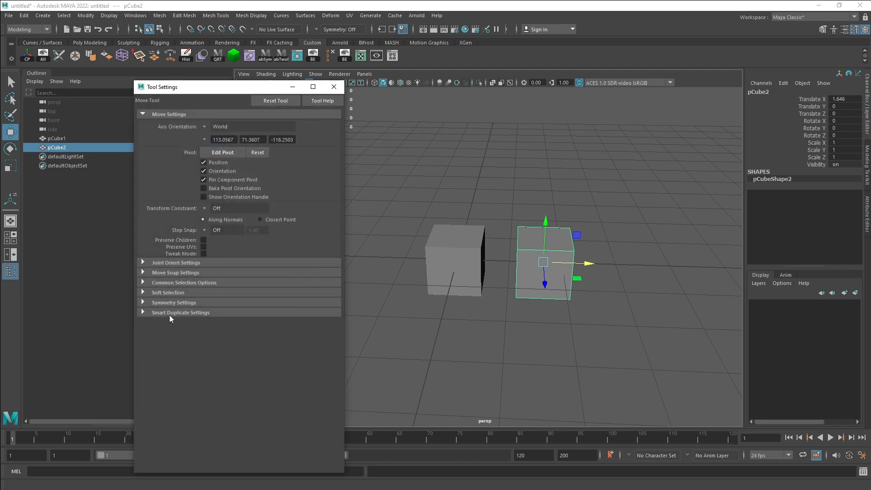
{"action": "left_click", "coordinate": [143, 312]}
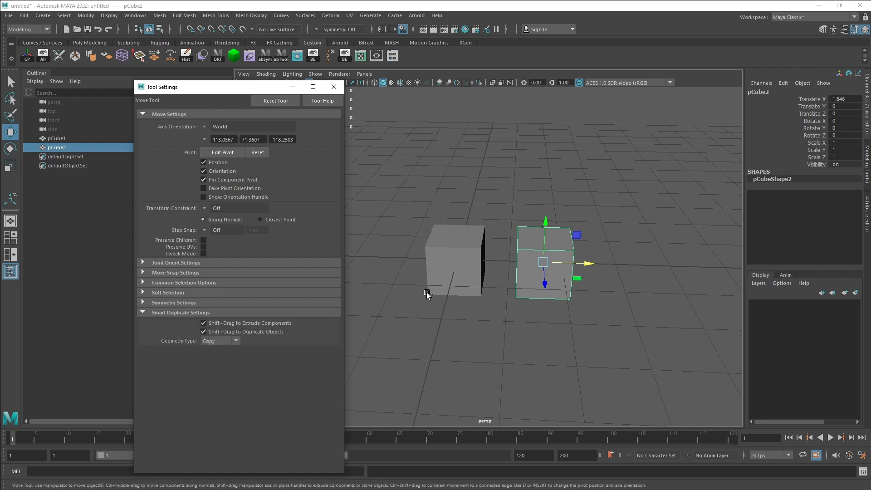
{"action": "left_click", "coordinate": [234, 341]}
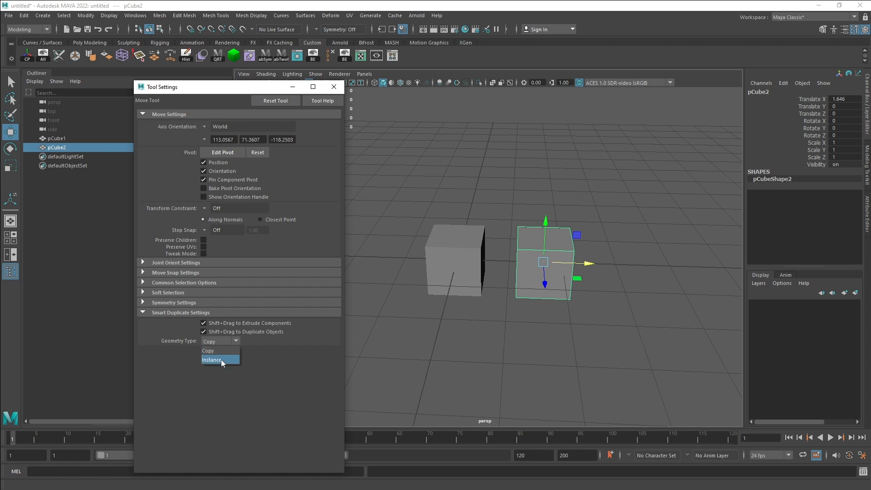
{"action": "left_click", "coordinate": [418, 318]}
- Clone pCube2 as a copy with the Move manipulator, placing the third cube at about 3.2 along X
{"action": "left_click", "coordinate": [525, 266]}
{"action": "left_click_drag", "start_coordinate": [525, 268], "coordinate": [496, 312], "text": "alt"}
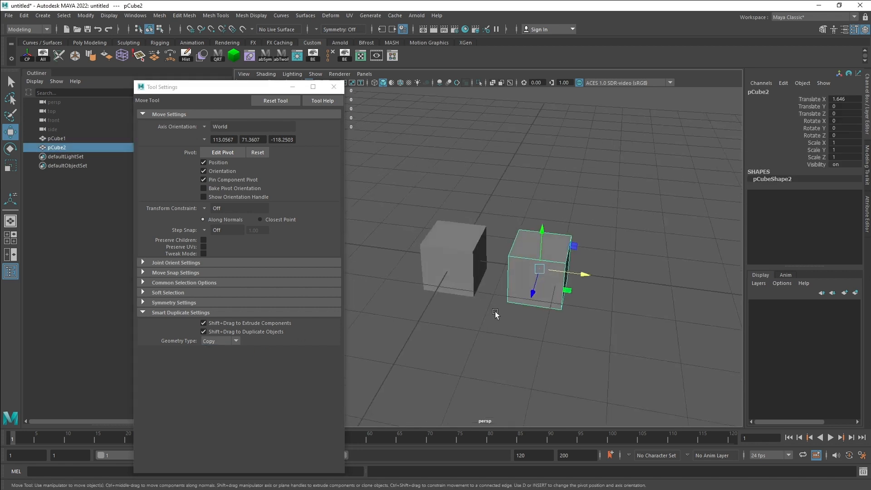
{"action": "scroll", "coordinate": [496, 312], "scroll_direction": "down", "scroll_amount": 1}
{"action": "middle_click_drag", "start_coordinate": [487, 297], "coordinate": [461, 293], "text": "alt"}
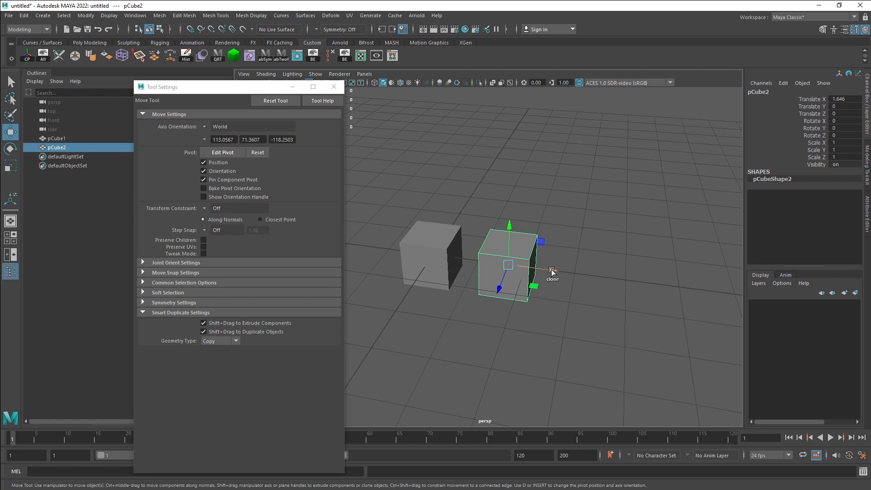
{"action": "left_click_drag", "start_coordinate": [552, 271], "coordinate": [631, 280], "text": "shift"}
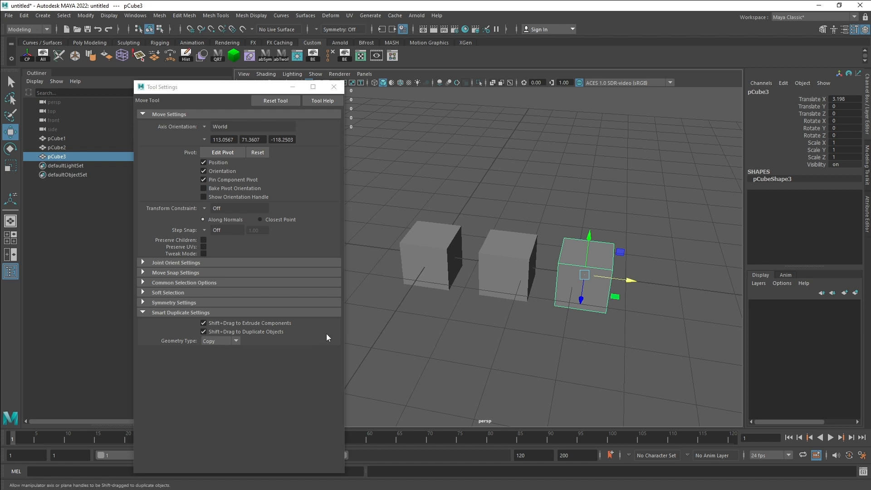
- Delete the two duplicated cubes, pCube2 and pCube3
{"action": "left_click_drag", "start_coordinate": [641, 197], "coordinate": [506, 304]}
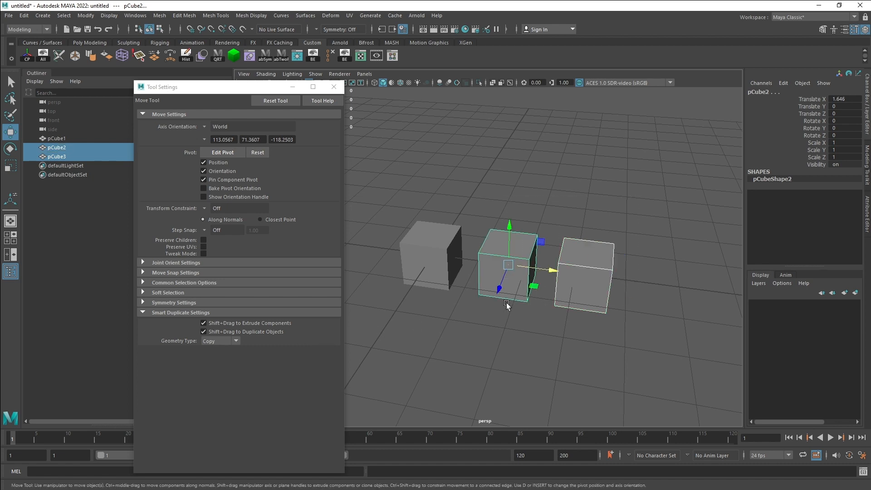
{"action": "key", "text": "Delete"}
- Set the Smart Duplicate geometry type to Instance and clone pCube1 to about 1.7 along X
{"action": "left_click", "coordinate": [437, 258]}
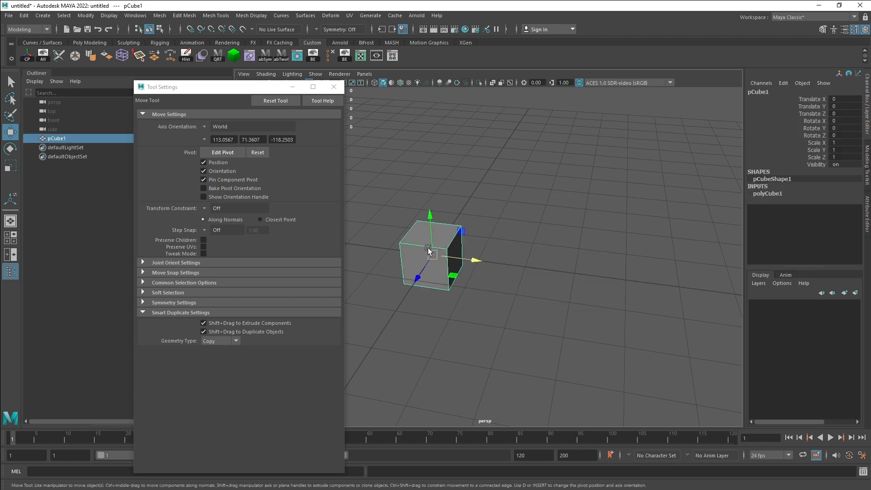
{"action": "left_click", "coordinate": [237, 341]}
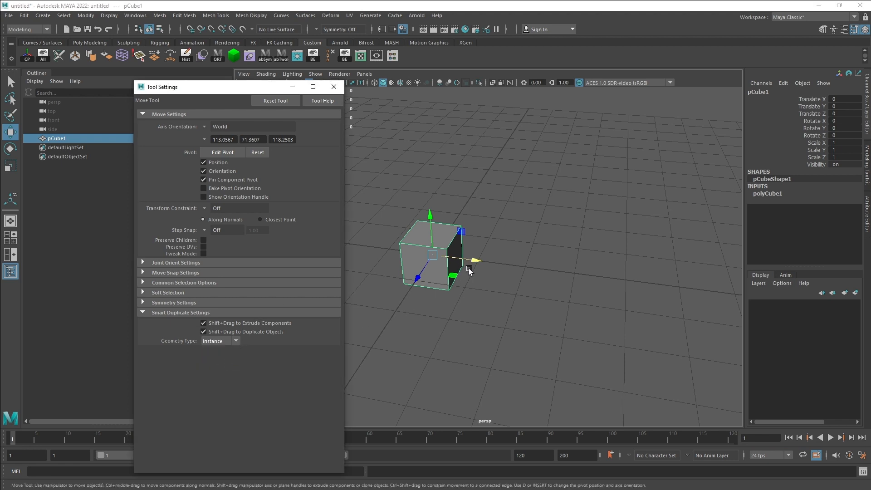
{"action": "left_click_drag", "start_coordinate": [470, 260], "coordinate": [551, 269], "text": "shift"}
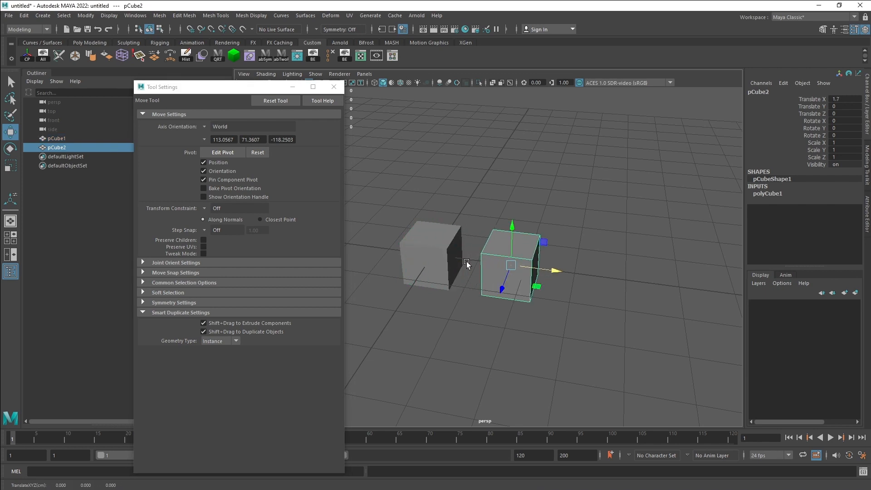
- Raise the top back corner vertex of pCube1 to about Y 1.26 and inspect both instanced cubes
{"action": "left_click", "coordinate": [420, 232]}
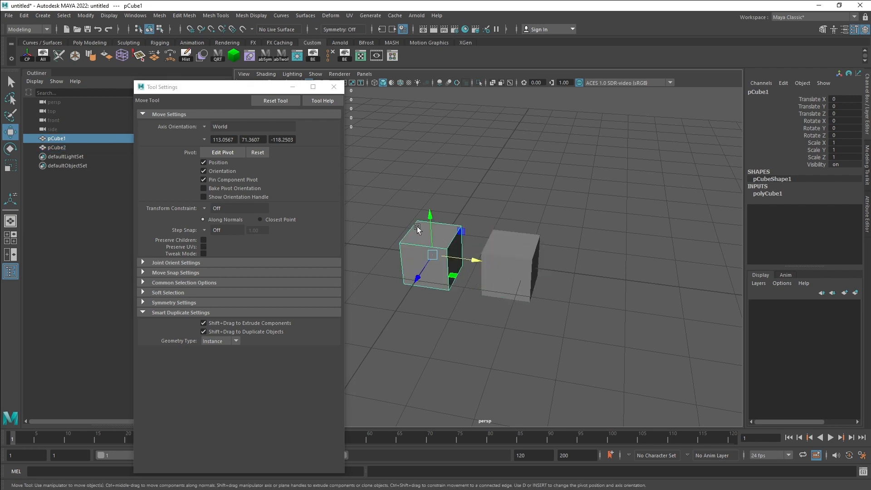
{"action": "right_click_drag", "start_coordinate": [417, 229], "coordinate": [379, 227]}
{"action": "left_click", "coordinate": [418, 222]}
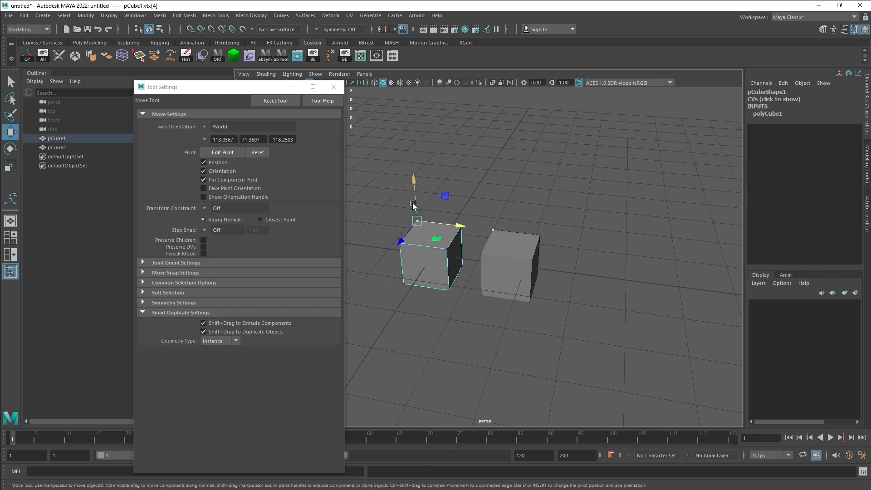
{"action": "left_click_drag", "start_coordinate": [413, 205], "coordinate": [413, 169]}
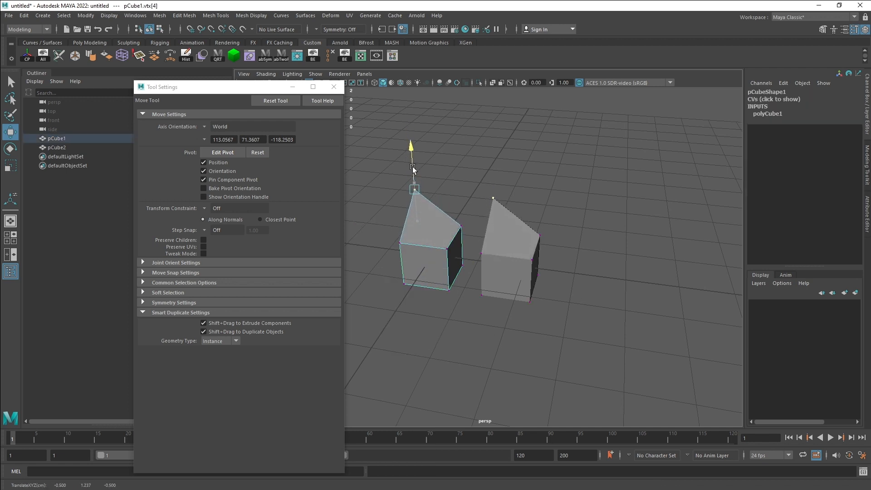
{"action": "left_click_drag", "start_coordinate": [418, 241], "coordinate": [448, 211], "text": "alt"}
{"action": "left_click_drag", "start_coordinate": [532, 237], "coordinate": [569, 283], "text": "alt"}
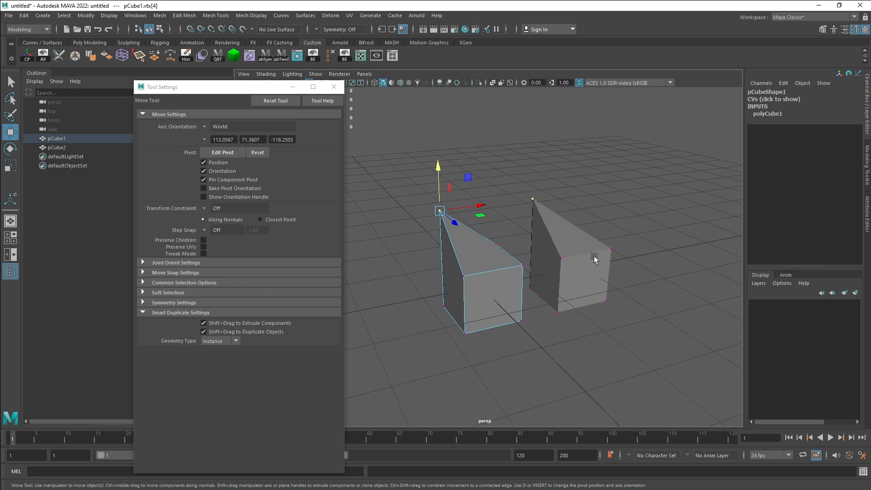
{"action": "left_click_drag", "start_coordinate": [572, 274], "coordinate": [428, 294], "text": "alt"}
- Undo the vertex edits on the instanced cubes, including a second trial vertex move
{"action": "key", "text": "ctrl+z"}
{"action": "left_click_drag", "start_coordinate": [478, 254], "coordinate": [427, 158]}
{"action": "key", "text": "ctrl+z"}
{"action": "key", "text": "ctrl+z"}
{"action": "key", "text": "ctrl+z"}
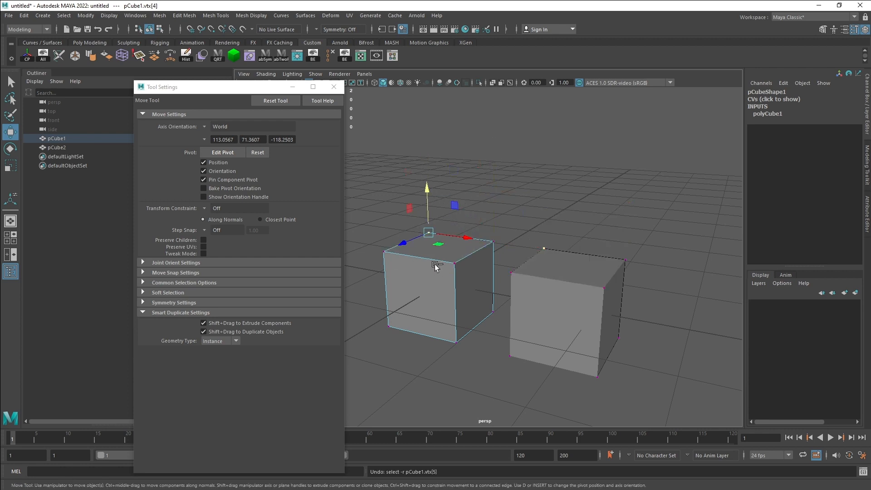
- Return to object selection and delete the instanced cube pCube2
{"action": "key", "text": "F8"}
{"action": "left_click", "coordinate": [564, 288]}
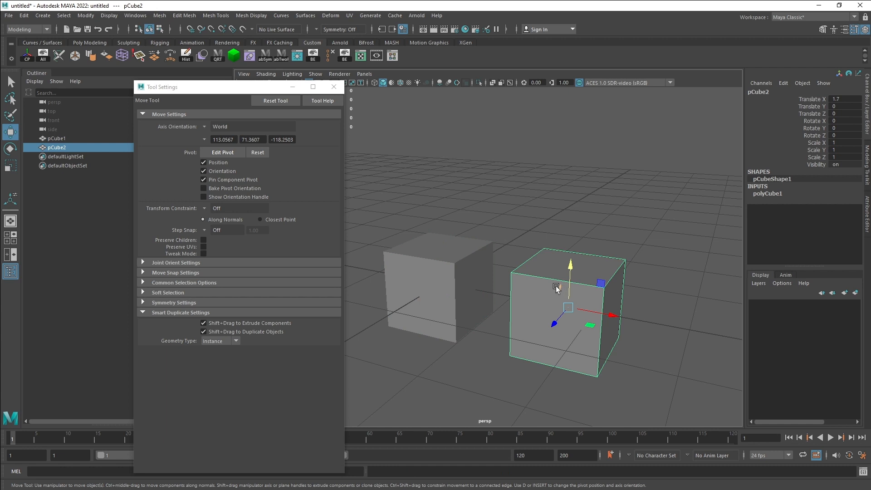
{"action": "key", "text": "Delete"}
- Set the Smart Duplicate geometry type back to Copy and clone pCube1 to about 1.6 along X
{"action": "left_click", "coordinate": [440, 286]}
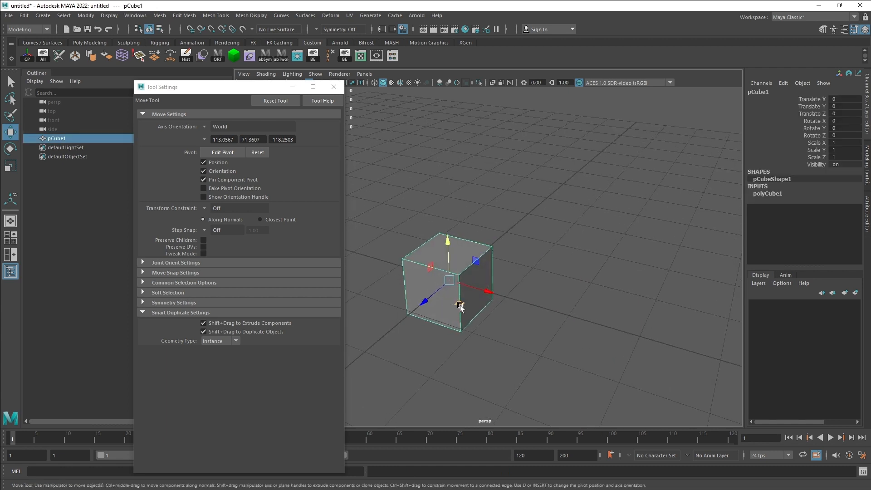
{"action": "left_click", "coordinate": [236, 341]}
{"action": "left_click", "coordinate": [228, 349]}
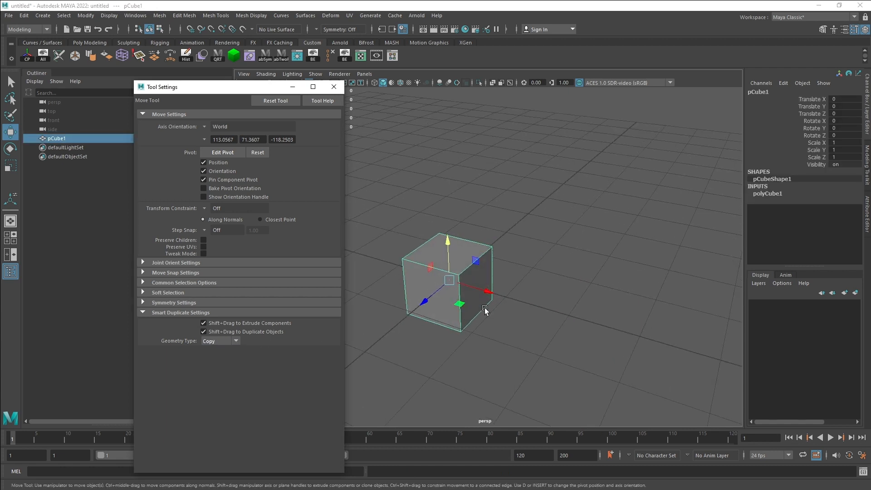
{"action": "mouse_move", "coordinate": [487, 290]}
{"action": "left_mouse_down", "text": "shift"}
{"action": "mouse_move", "coordinate": [587, 315]}
{"action": "mouse_move", "coordinate": [525, 315]}
{"action": "mouse_move", "coordinate": [483, 300]}
{"action": "mouse_move", "coordinate": [520, 312]}
{"action": "left_mouse_up", "text": "shift"}
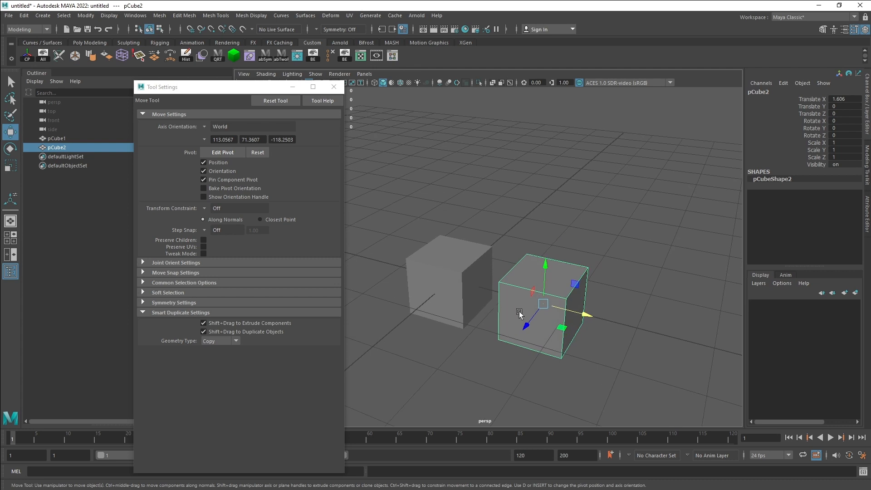
- Raise the four top vertices of pCube1 to about Y 1.09, making it a taller box
{"action": "left_click", "coordinate": [476, 293]}
{"action": "key", "text": "F9"}
{"action": "left_click", "coordinate": [438, 244]}
{"action": "left_click_drag", "start_coordinate": [437, 223], "coordinate": [435, 205]}
{"action": "key", "text": "ctrl+z"}
{"action": "left_click_drag", "start_coordinate": [433, 265], "coordinate": [464, 172], "text": "alt"}
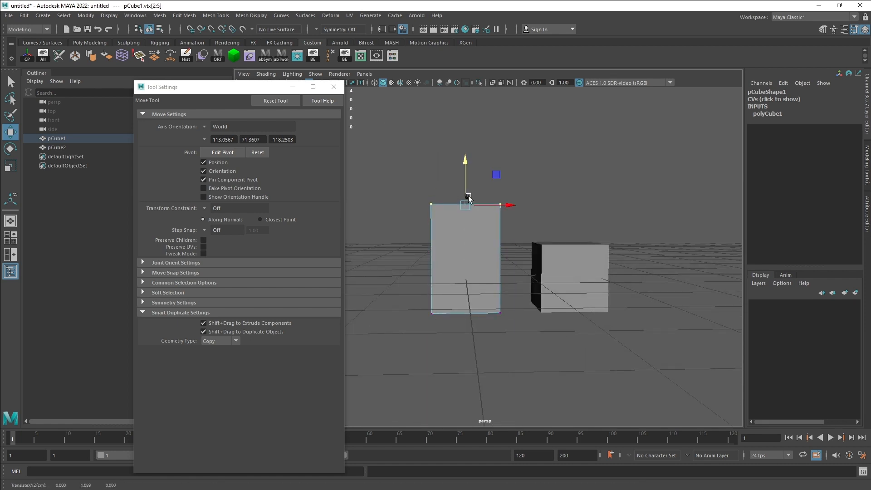
- Raise the two top vertices of pCube2 on the side facing pCube1, giving the copy a sloped top
{"action": "left_click_drag", "start_coordinate": [499, 263], "coordinate": [529, 257], "text": "alt"}
{"action": "left_click", "coordinate": [551, 277]}
{"action": "key", "text": "F8"}
{"action": "left_click", "coordinate": [509, 253]}
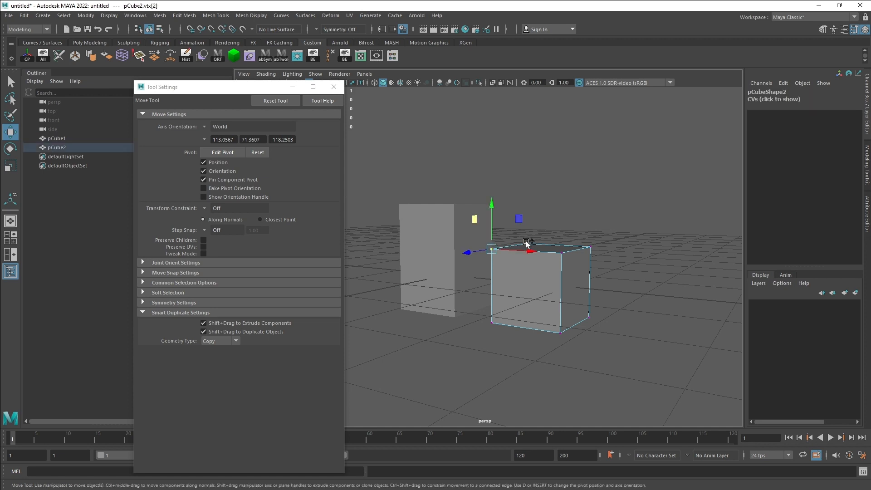
{"action": "left_click_drag", "start_coordinate": [493, 217], "coordinate": [493, 188]}
{"action": "left_click_drag", "start_coordinate": [493, 239], "coordinate": [523, 271], "text": "alt"}
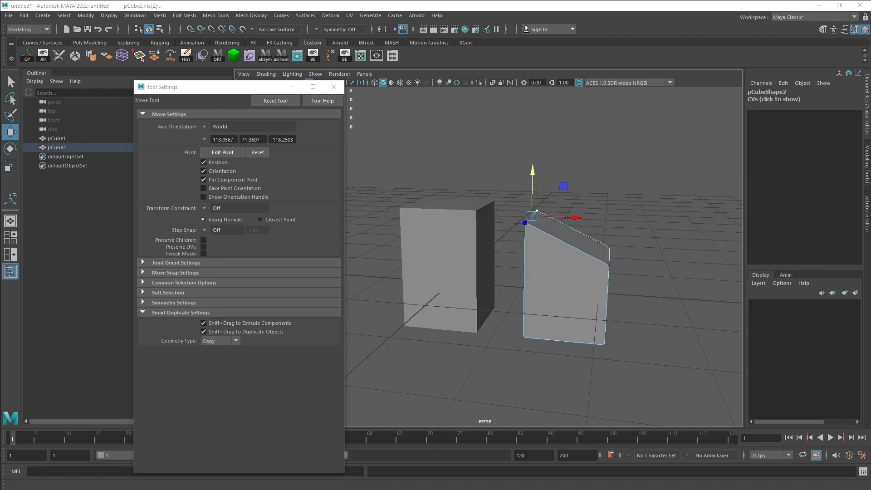
{"action": "left_click_drag", "start_coordinate": [484, 238], "coordinate": [558, 248], "text": "alt"}
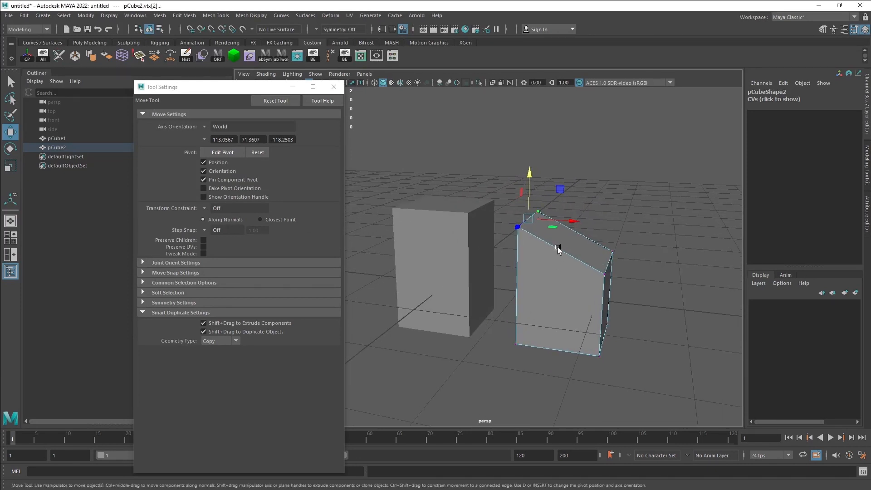
- Return to object selection and delete the reshaped copy pCube2
{"action": "key", "text": "F8"}
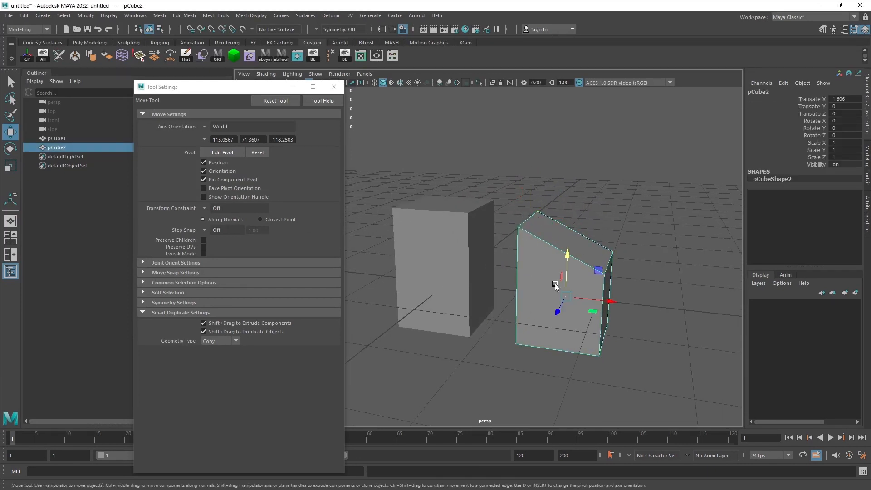
{"action": "key", "text": "Delete"}
- Clone the tall box repeatedly by hand along X, making a row of eight copies out to about 10.3
{"action": "left_click", "coordinate": [490, 277]}
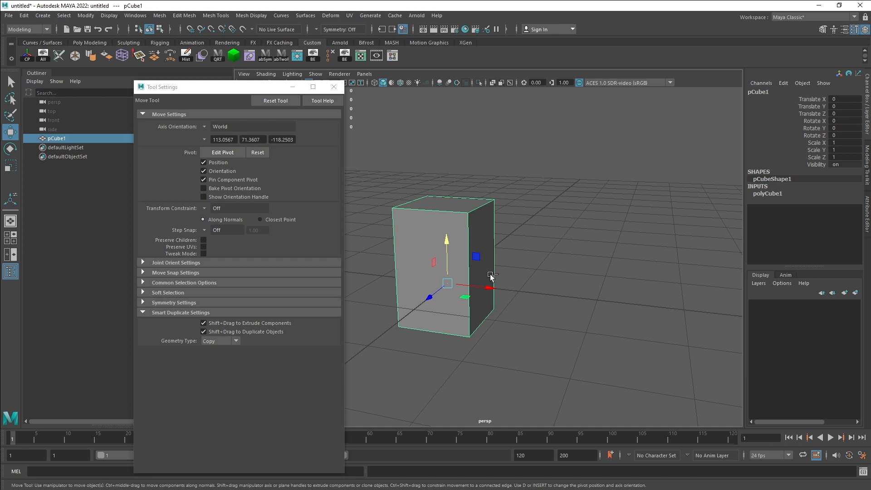
{"action": "mouse_move", "coordinate": [488, 288]}
{"action": "left_mouse_down", "text": "shift"}
{"action": "mouse_move", "coordinate": [552, 299]}
{"action": "mouse_move", "coordinate": [415, 286]}
{"action": "mouse_move", "coordinate": [476, 292]}
{"action": "left_mouse_up", "text": "shift"}
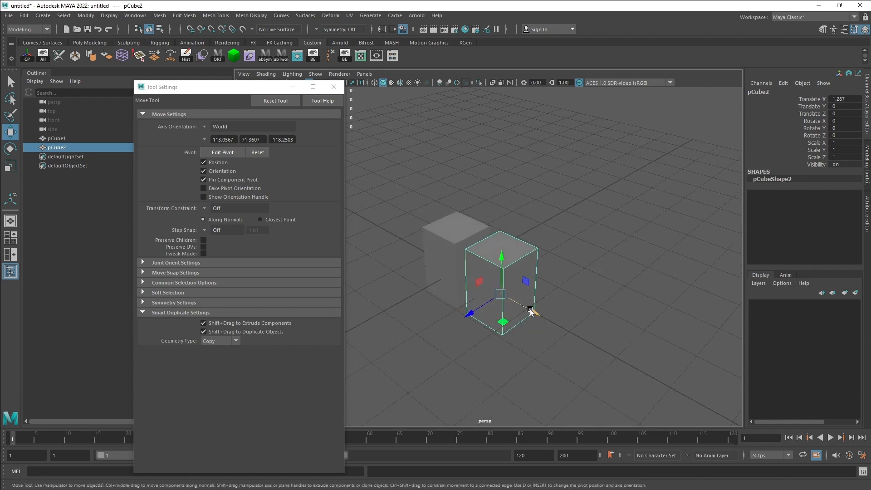
{"action": "left_click_drag", "start_coordinate": [525, 311], "coordinate": [503, 266], "text": "shift"}
{"action": "mouse_move", "coordinate": [558, 267]}
{"action": "left_mouse_down", "text": "shift"}
{"action": "mouse_move", "coordinate": [704, 271]}
{"action": "mouse_move", "coordinate": [557, 270]}
{"action": "mouse_move", "coordinate": [637, 284]}
{"action": "left_mouse_up", "text": "shift"}
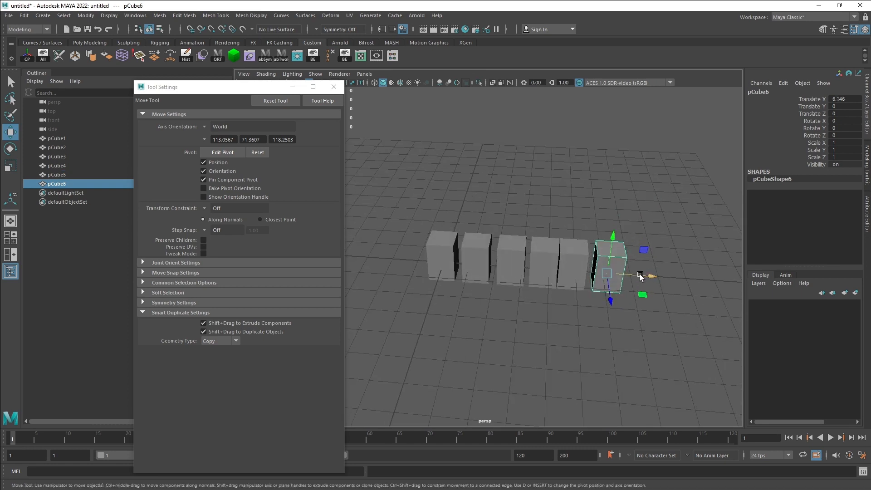
{"action": "left_click", "coordinate": [663, 279]}
{"action": "left_click_drag", "start_coordinate": [647, 276], "coordinate": [739, 285], "text": "shift"}
{"action": "scroll", "coordinate": [660, 282], "scroll_direction": "down", "scroll_amount": 3}
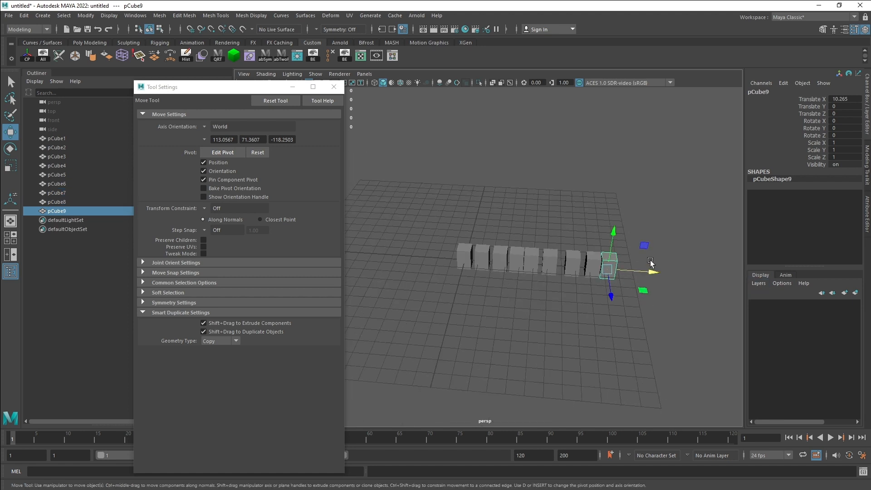
- Delete all eight cloned boxes, keeping only pCube1
{"action": "left_click_drag", "start_coordinate": [675, 236], "coordinate": [484, 282]}
{"action": "left_click_drag", "start_coordinate": [484, 282], "coordinate": [571, 312], "text": "alt"}
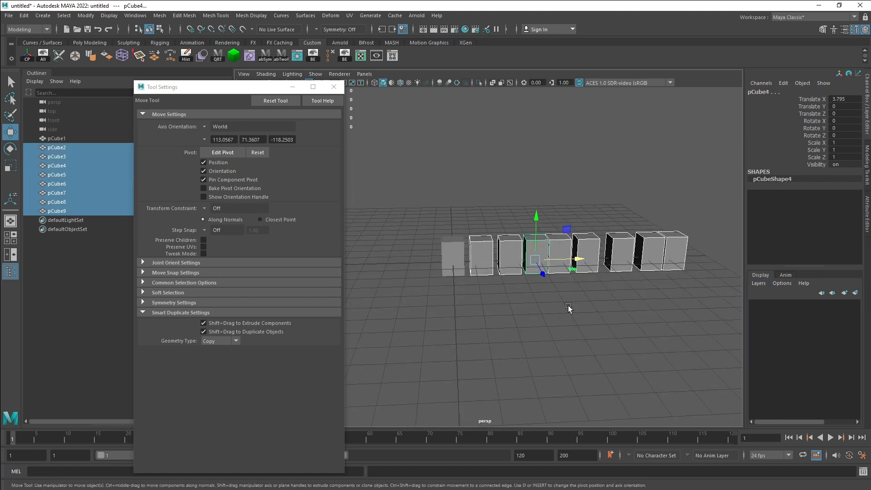
{"action": "key", "text": "Delete"}
- Clone pCube1 as a copy, placing it at about 1.49 along X
{"action": "left_click", "coordinate": [453, 256]}
{"action": "left_click_drag", "start_coordinate": [521, 240], "coordinate": [576, 250], "text": "alt"}
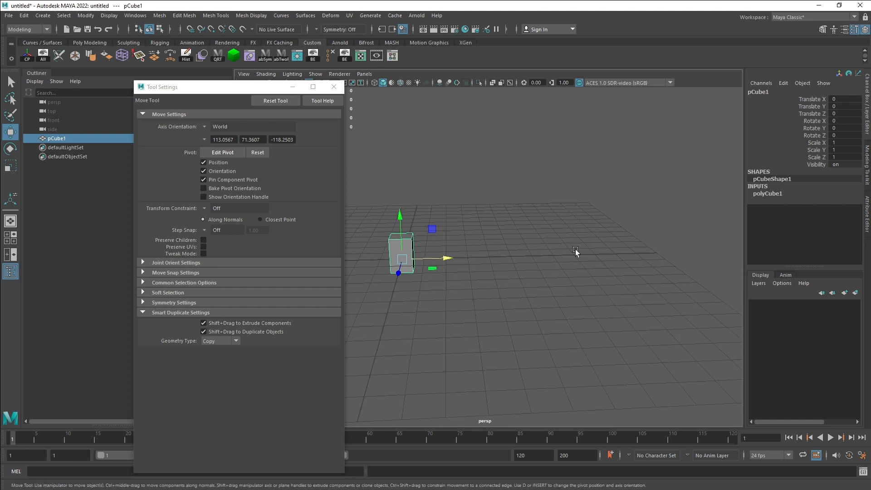
{"action": "left_click_drag", "start_coordinate": [470, 247], "coordinate": [557, 289], "text": "alt"}
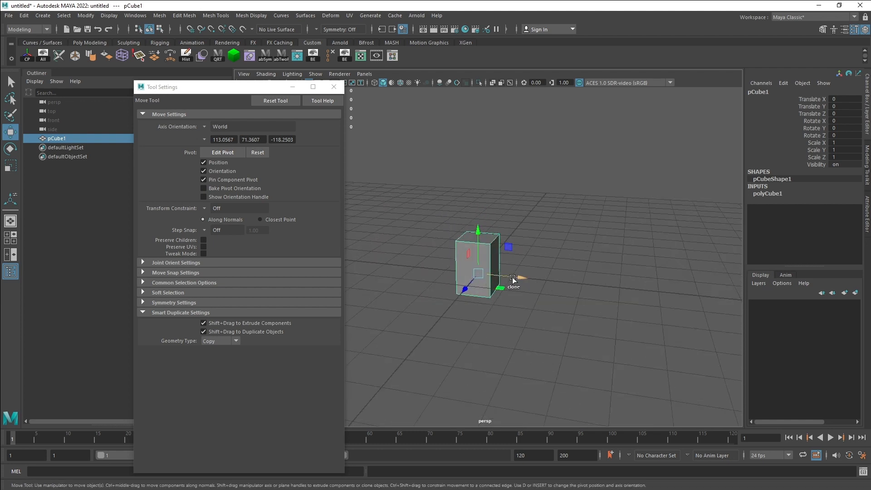
{"action": "left_click_drag", "start_coordinate": [518, 285], "coordinate": [565, 286], "text": "shift"}
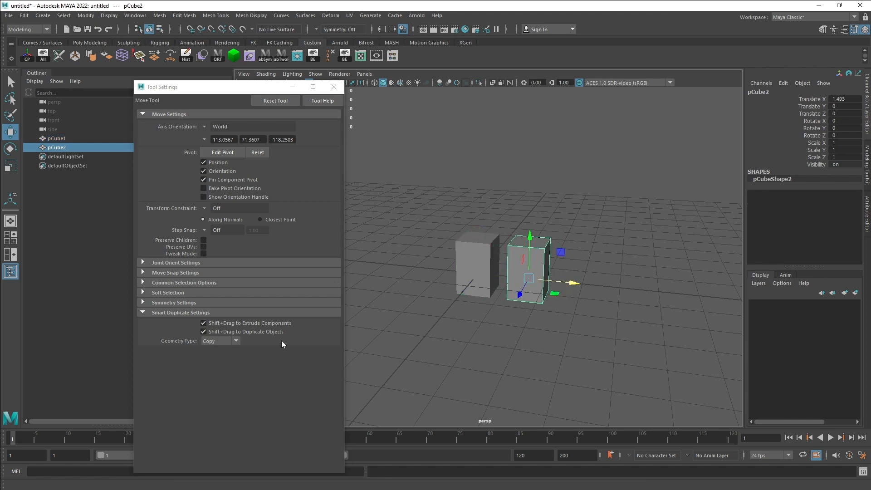
- Repeat the duplication with the same transform four times to continue the evenly spaced row along X
{"action": "scroll", "coordinate": [479, 302], "scroll_direction": "down", "scroll_amount": 3}
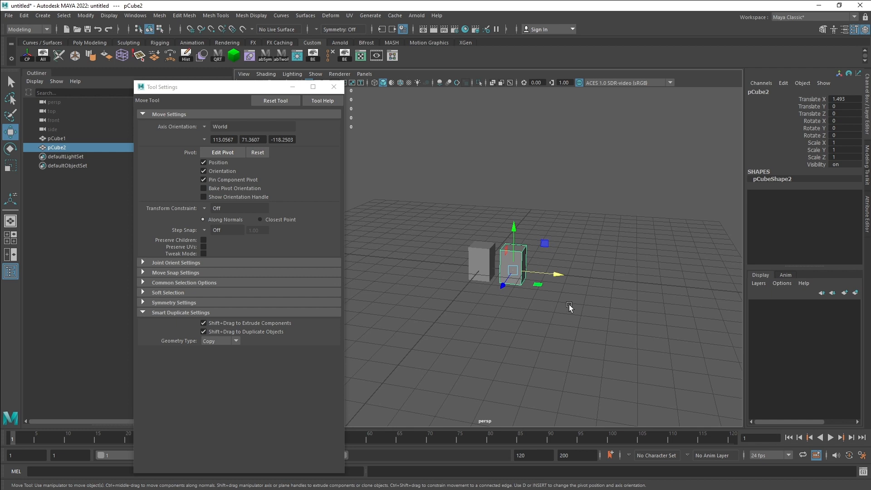
{"action": "key", "text": "shift+d"}
{"action": "key", "text": "shift+d"}
{"action": "key", "text": "shift+d"}
{"action": "key", "text": "shift+d"}
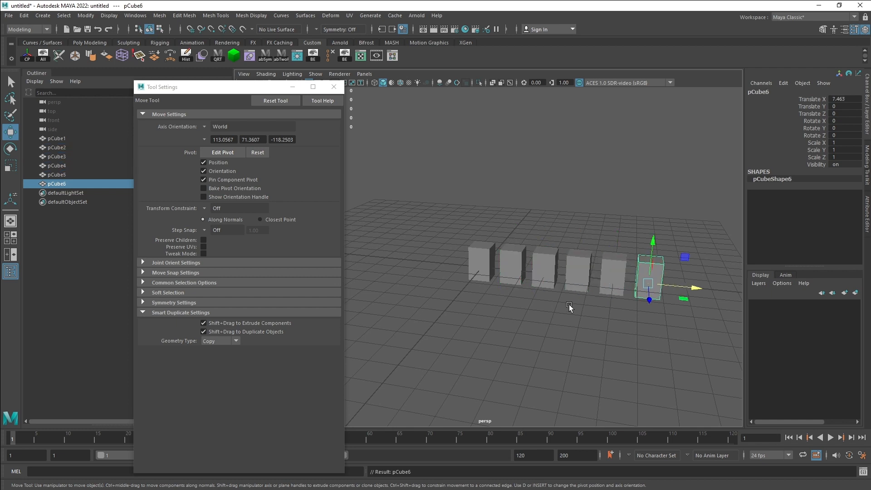
- Repeat the duplication with the same transform seven more times, extending the evenly spaced row along X to thirteen cubes
{"action": "left_click_drag", "start_coordinate": [489, 282], "coordinate": [539, 284], "text": "alt"}
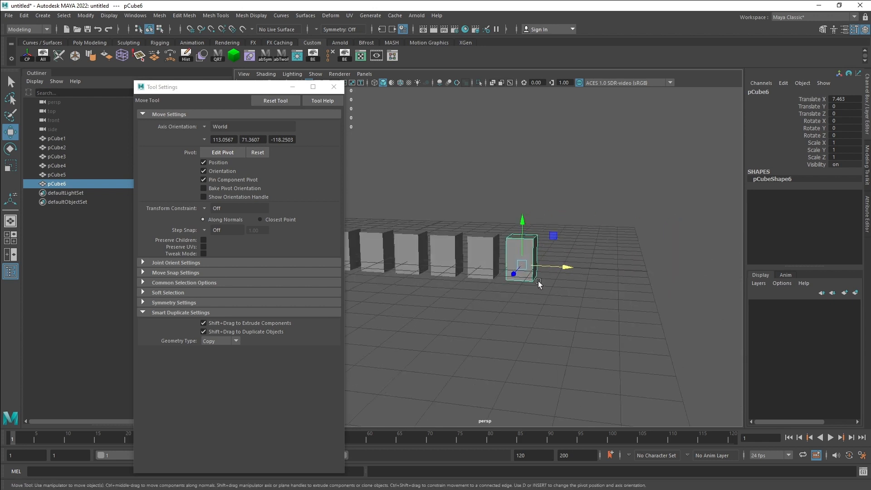
{"action": "middle_click_drag", "start_coordinate": [463, 277], "coordinate": [535, 277], "text": "alt"}
{"action": "left_click_drag", "start_coordinate": [609, 267], "coordinate": [574, 296], "text": "alt"}
{"action": "key", "text": "shift+d"}
{"action": "key", "text": "shift+d"}
{"action": "key", "text": "shift+d"}
{"action": "key", "text": "shift+d"}
{"action": "left_click_drag", "start_coordinate": [679, 288], "coordinate": [544, 303], "text": "alt"}
{"action": "key", "text": "shift+d"}
{"action": "key", "text": "shift+d"}
{"action": "key", "text": "shift+d"}
- Try raising the top vertices of pCube1 to test whether the copies are linked to it, and undo the edit
{"action": "left_click", "coordinate": [433, 242]}
{"action": "key", "text": "f"}
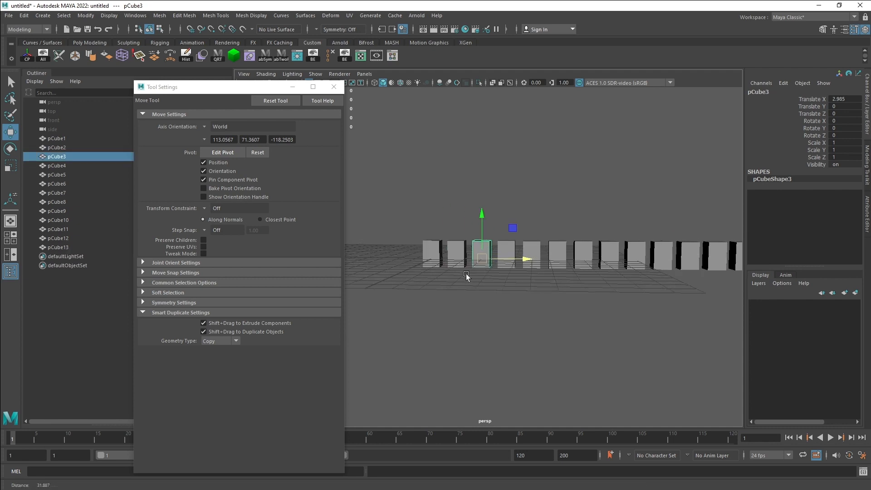
{"action": "left_click", "coordinate": [420, 249]}
{"action": "key", "text": "F9"}
{"action": "left_click_drag", "start_coordinate": [438, 226], "coordinate": [394, 247]}
{"action": "left_click_drag", "start_coordinate": [418, 214], "coordinate": [419, 166]}
{"action": "key", "text": "ctrl+z"}
{"action": "key", "text": "ctrl+z"}
{"action": "key", "text": "ctrl+z"}
{"action": "scroll", "coordinate": [495, 247], "scroll_direction": "down", "scroll_amount": 5}
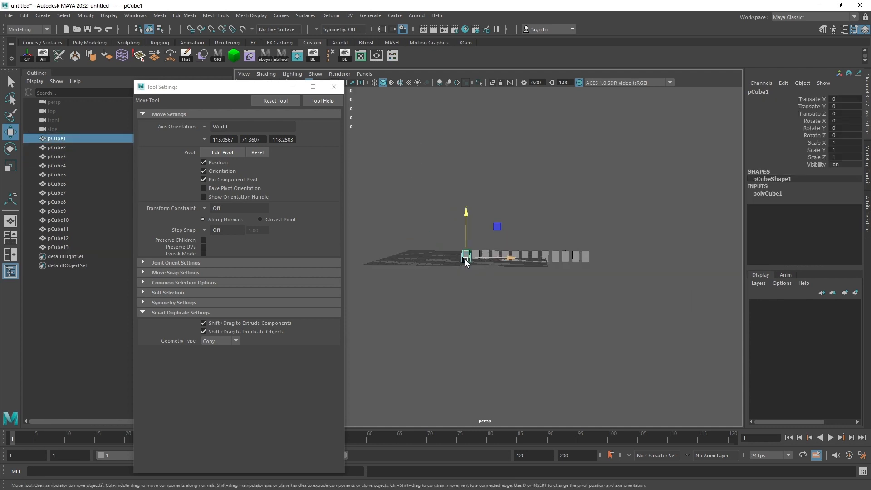
- Set the Smart Duplicate geometry type to Instance and delete all the copied cubes, keeping only pCube1
{"action": "left_click", "coordinate": [236, 340]}
{"action": "left_click", "coordinate": [223, 360]}
{"action": "left_click_drag", "start_coordinate": [644, 236], "coordinate": [472, 293]}
{"action": "key", "text": "F8"}
{"action": "left_click", "coordinate": [647, 214]}
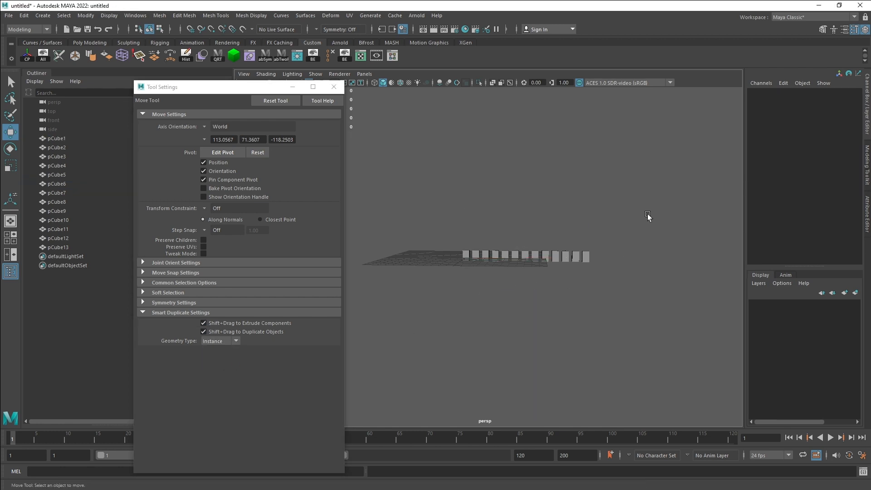
{"action": "left_click_drag", "start_coordinate": [647, 214], "coordinate": [431, 254]}
{"action": "key", "text": "Delete"}
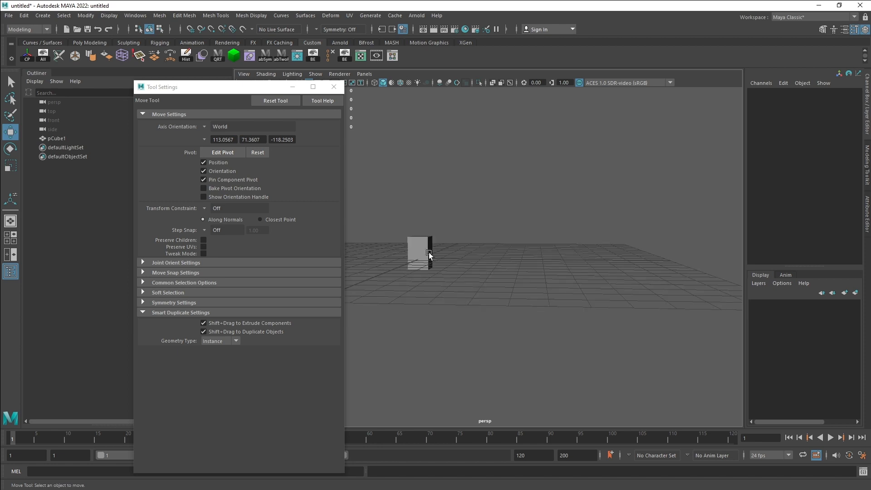
- Clone pCube1 as an instance about 1.6 along X and repeat the duplication with the same transform nine times
{"action": "left_click", "coordinate": [429, 261]}
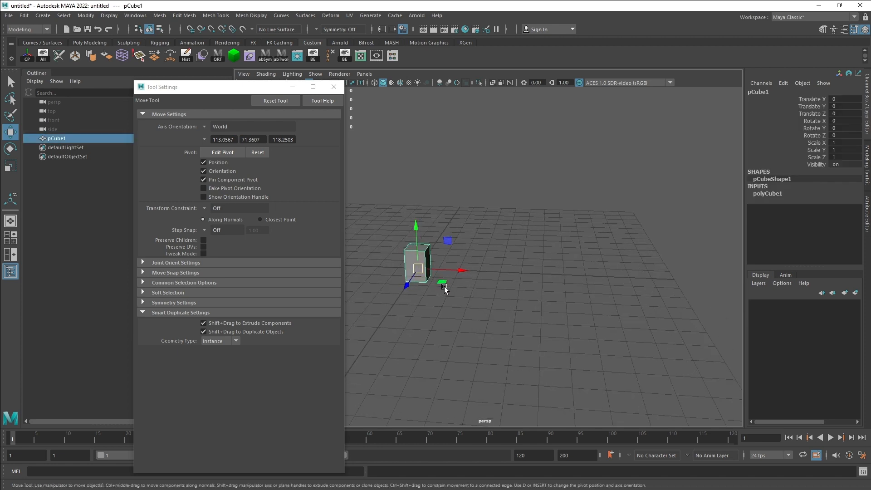
{"action": "left_click_drag", "start_coordinate": [454, 271], "coordinate": [489, 271], "text": "shift"}
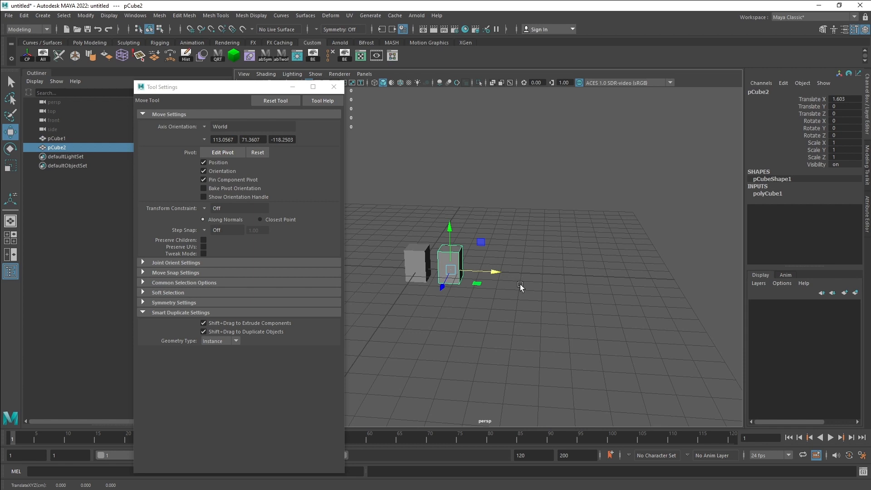
{"action": "key", "text": "shift+d"}
{"action": "key", "text": "shift+d"}
{"action": "key", "text": "shift+d"}
{"action": "key", "text": "shift+d"}
{"action": "key", "text": "shift+d"}
{"action": "key", "text": "shift+d"}
{"action": "key", "text": "shift+d"}
{"action": "key", "text": "shift+d"}
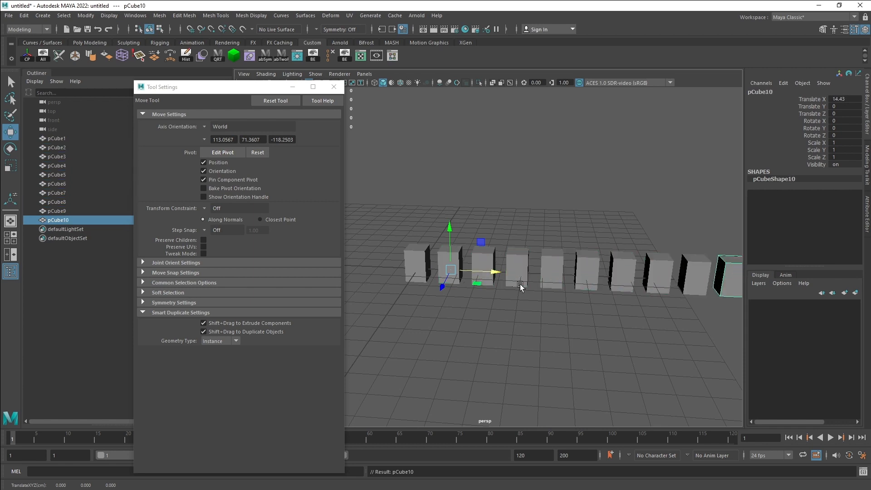
{"action": "key", "text": "shift+d"}
{"action": "scroll", "coordinate": [520, 287], "scroll_direction": "down", "scroll_amount": 5}
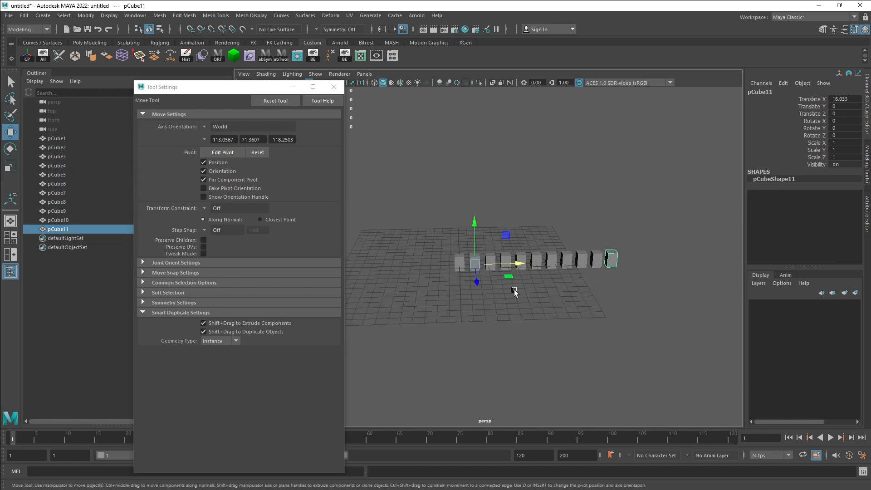
- Try raising the top vertices of pCube1 slightly to test which cubes share its shape, and undo the move
{"action": "left_click", "coordinate": [453, 257]}
{"action": "right_click_drag", "start_coordinate": [459, 259], "coordinate": [413, 256]}
{"action": "left_click_drag", "start_coordinate": [449, 262], "coordinate": [476, 254]}
{"action": "middle_click_drag", "start_coordinate": [475, 254], "coordinate": [530, 269], "text": "alt"}
{"action": "scroll", "coordinate": [530, 269], "scroll_direction": "up", "scroll_amount": 5}
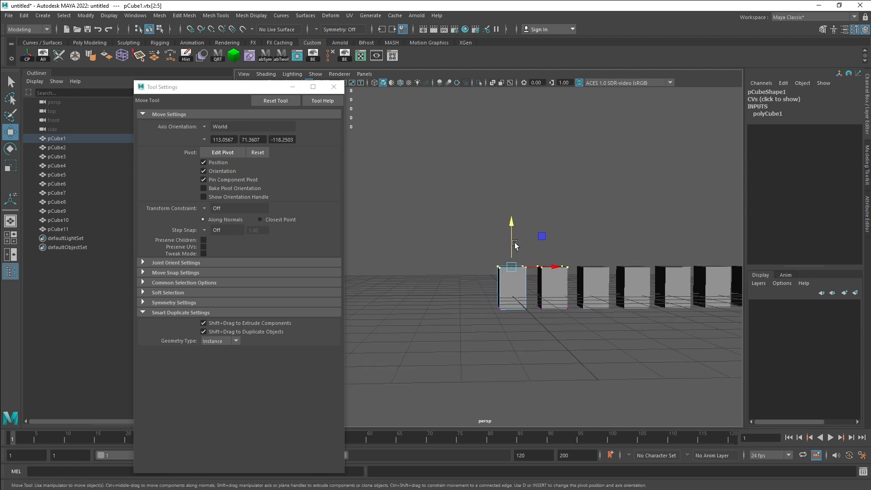
{"action": "left_click_drag", "start_coordinate": [512, 230], "coordinate": [511, 219]}
{"action": "left_click_drag", "start_coordinate": [559, 267], "coordinate": [539, 270], "text": "alt"}
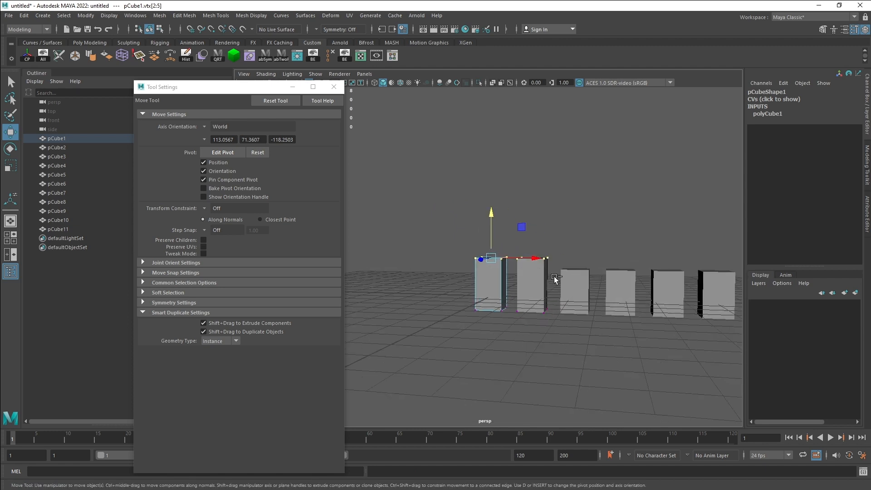
{"action": "key", "text": "ctrl+z"}
- Try picking the top vertices of pCube3 in component mode, undo that, and return to object mode
{"action": "right_click_drag", "start_coordinate": [592, 265], "coordinate": [613, 249]}
{"action": "left_click", "coordinate": [581, 282]}
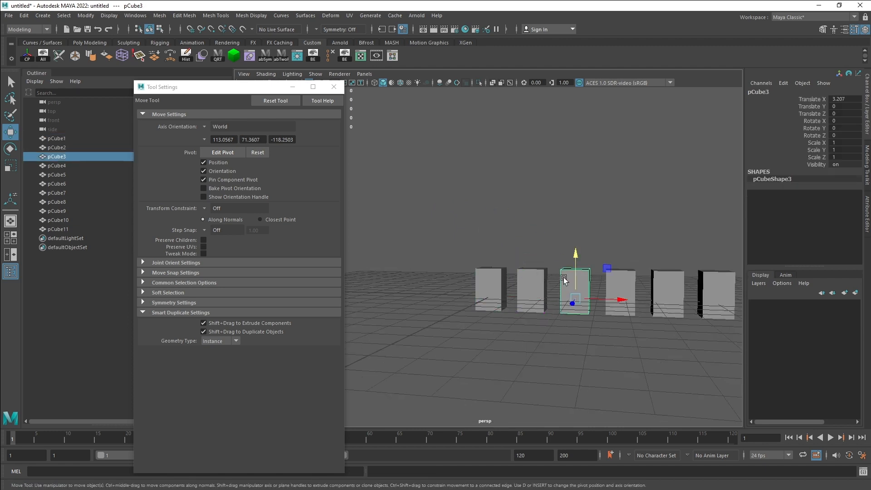
{"action": "key", "text": "F8"}
{"action": "left_click_drag", "start_coordinate": [607, 238], "coordinate": [563, 273]}
{"action": "key", "text": "ctrl+z"}
{"action": "key", "text": "F8"}
- Try moving the top vertices of pCube2 about 1.46 along Y to test its link to pCube1, and undo it
{"action": "left_click", "coordinate": [537, 275]}
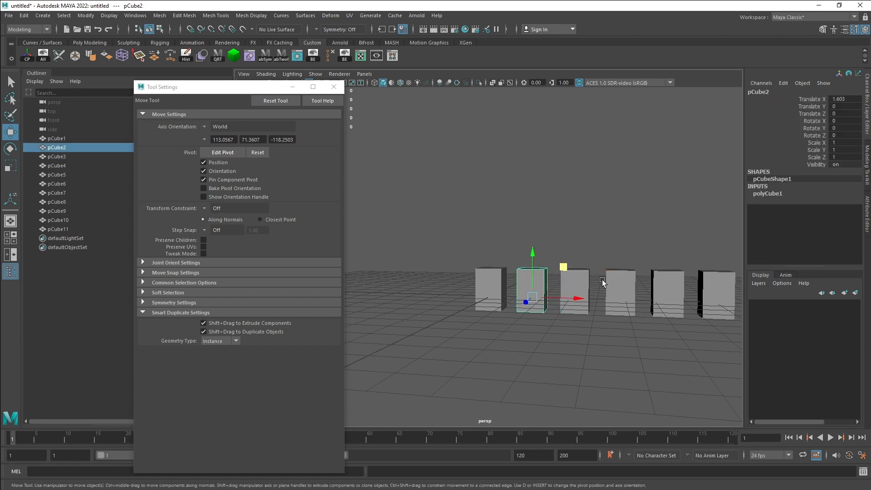
{"action": "middle_click_drag", "start_coordinate": [603, 279], "coordinate": [556, 282], "text": "alt"}
{"action": "left_click", "coordinate": [482, 275]}
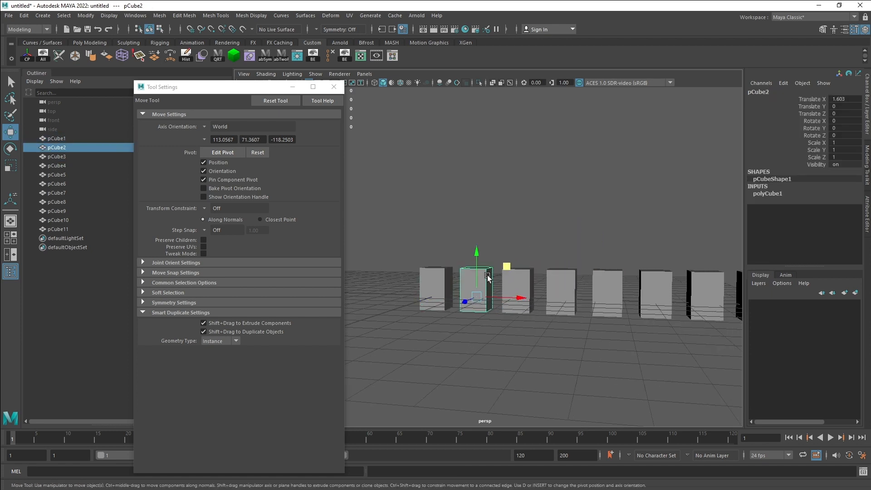
{"action": "key", "text": "F9"}
{"action": "left_click_drag", "start_coordinate": [452, 256], "coordinate": [500, 279]}
{"action": "left_click_drag", "start_coordinate": [476, 234], "coordinate": [470, 301]}
{"action": "key", "text": "ctrl+z"}
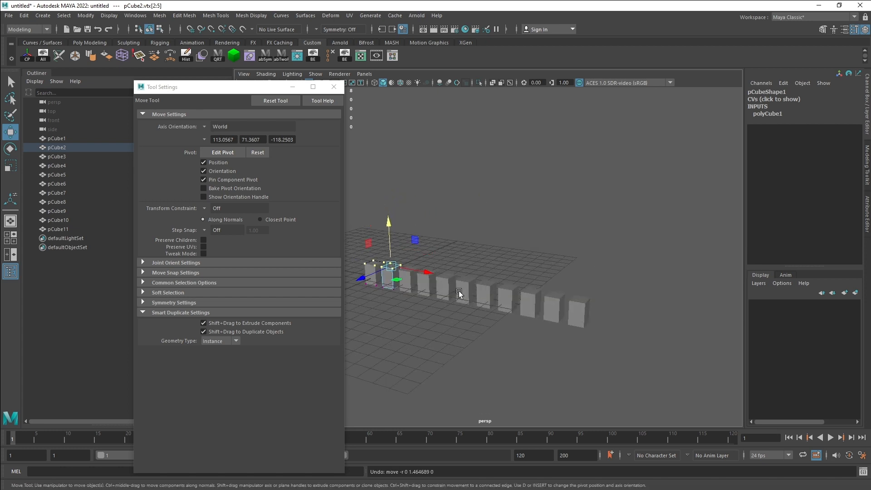
- Set the Smart Duplicate geometry type to Copy and delete all the duplicated cubes, keeping only pCube1
{"action": "left_click", "coordinate": [236, 341]}
{"action": "left_click", "coordinate": [218, 360]}
{"action": "left_click_drag", "start_coordinate": [364, 336], "coordinate": [419, 326], "text": "alt"}
{"action": "left_click", "coordinate": [416, 294]}
{"action": "left_click_drag", "start_coordinate": [417, 294], "coordinate": [489, 326], "text": "alt"}
{"action": "key", "text": "Delete"}
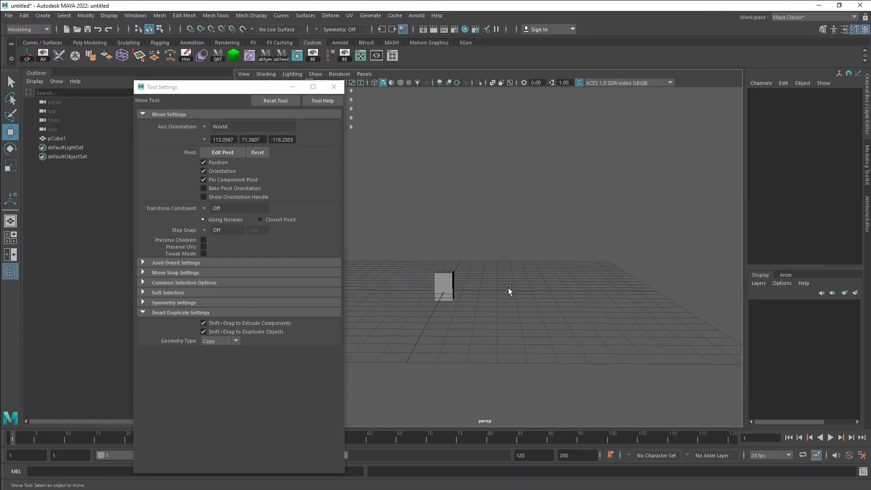
- Set the Smart Duplicate geometry type back to Instance and clone pCube1 by hand into three instances along X
{"action": "left_click", "coordinate": [449, 288]}
{"action": "left_click_drag", "start_coordinate": [449, 287], "coordinate": [503, 303], "text": "alt"}
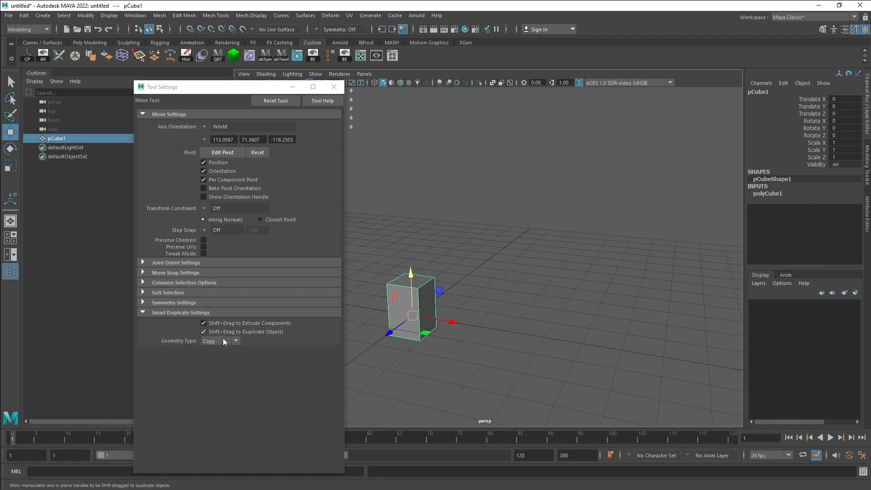
{"action": "left_click", "coordinate": [222, 359]}
{"action": "left_click_drag", "start_coordinate": [400, 336], "coordinate": [628, 309], "text": "alt"}
{"action": "scroll", "coordinate": [543, 323], "scroll_direction": "down", "scroll_amount": 2}
- Try raising the top vertices of pCube1 to test whether all three hand-placed instances follow, and undo the move
{"action": "left_click", "coordinate": [434, 279]}
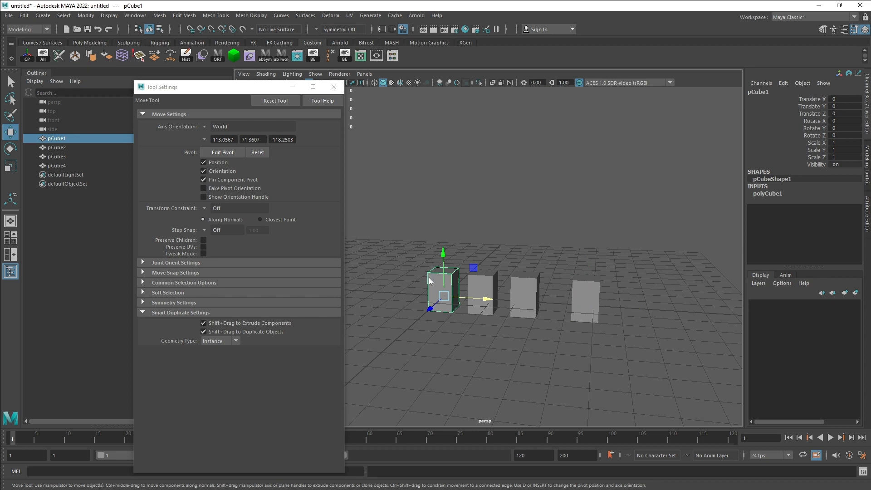
{"action": "key", "text": "F9"}
{"action": "left_click_drag", "start_coordinate": [401, 254], "coordinate": [461, 276]}
{"action": "left_click_drag", "start_coordinate": [443, 244], "coordinate": [442, 196]}
{"action": "key", "text": "ctrl+z"}
{"action": "scroll", "coordinate": [552, 277], "scroll_direction": "down", "scroll_amount": 3}
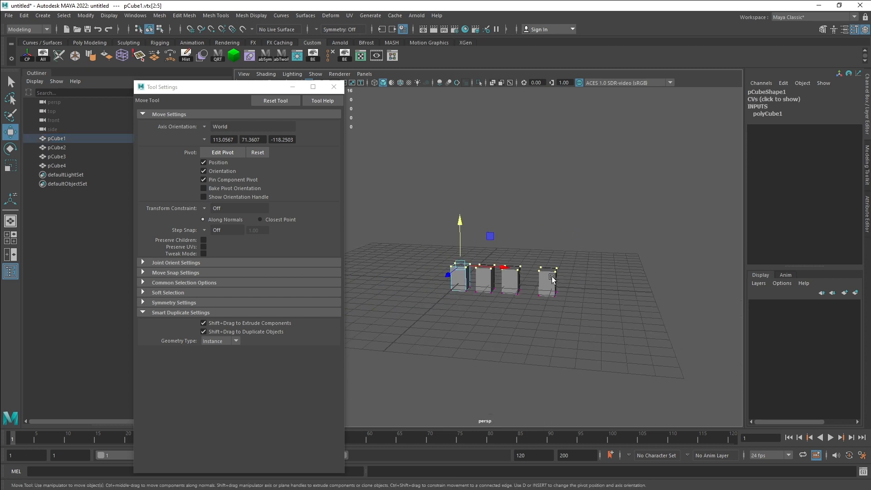
- Undo back through the vertex selection until the last cloned instance, pCube4, is removed
{"action": "key", "text": "ctrl+z"}
{"action": "key", "text": "ctrl+z"}
{"action": "key", "text": "ctrl+z"}
{"action": "key", "text": "ctrl+z"}
{"action": "scroll", "coordinate": [488, 301], "scroll_direction": "up", "scroll_amount": 4}
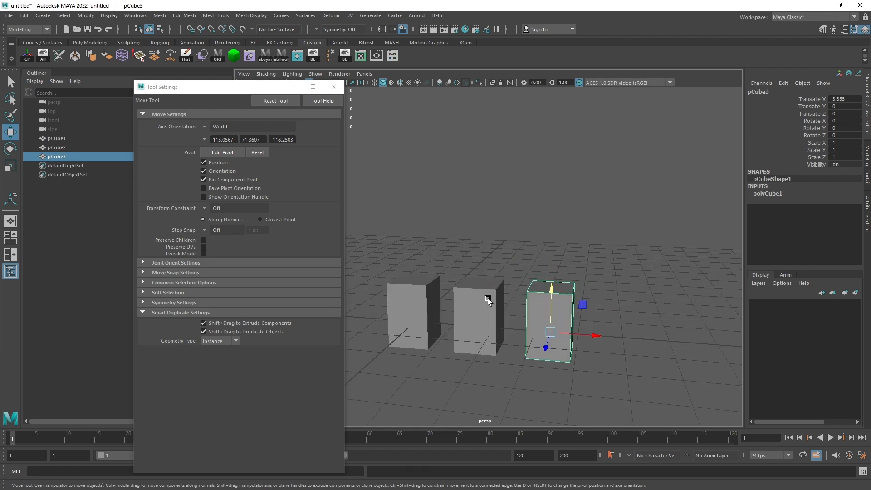
- Examine the remaining instanced cubes by selecting them in turn, and review the available Smart Duplicate geometry types
{"action": "mouse_move", "coordinate": [488, 301]}
{"action": "left_mouse_down", "text": "alt"}
{"action": "mouse_move", "coordinate": [401, 288]}
{"action": "mouse_move", "coordinate": [476, 308]}
{"action": "left_mouse_up", "text": "alt"}
{"action": "left_click", "coordinate": [465, 301]}
{"action": "scroll", "coordinate": [466, 301], "scroll_direction": "down", "scroll_amount": 3}
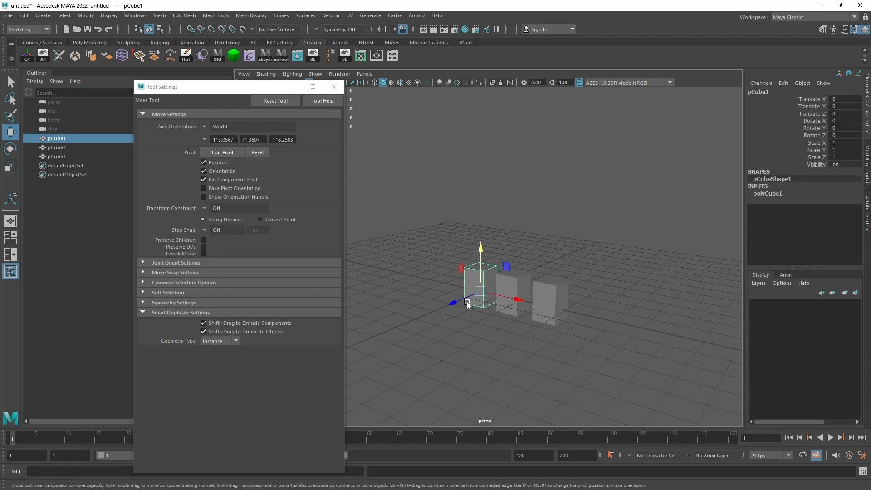
{"action": "middle_click_drag", "start_coordinate": [493, 304], "coordinate": [457, 302], "text": "alt"}
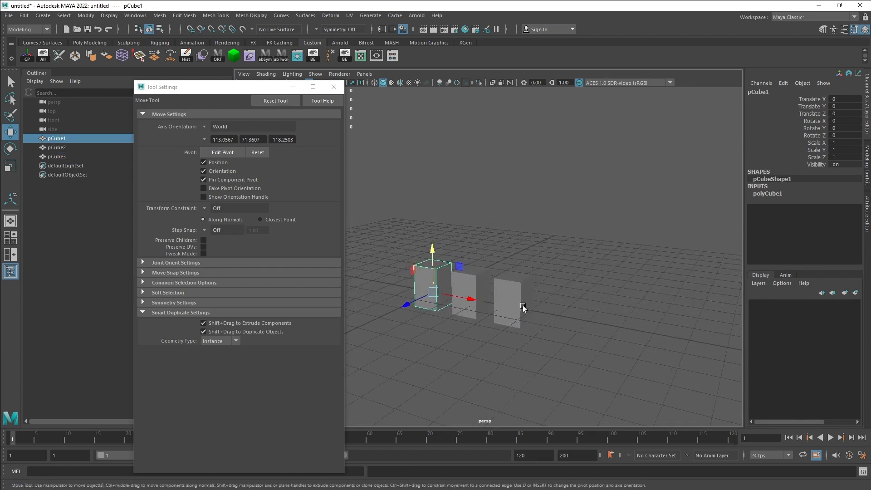
{"action": "left_click_drag", "start_coordinate": [523, 306], "coordinate": [420, 300], "text": "alt"}
{"action": "left_click", "coordinate": [239, 341]}
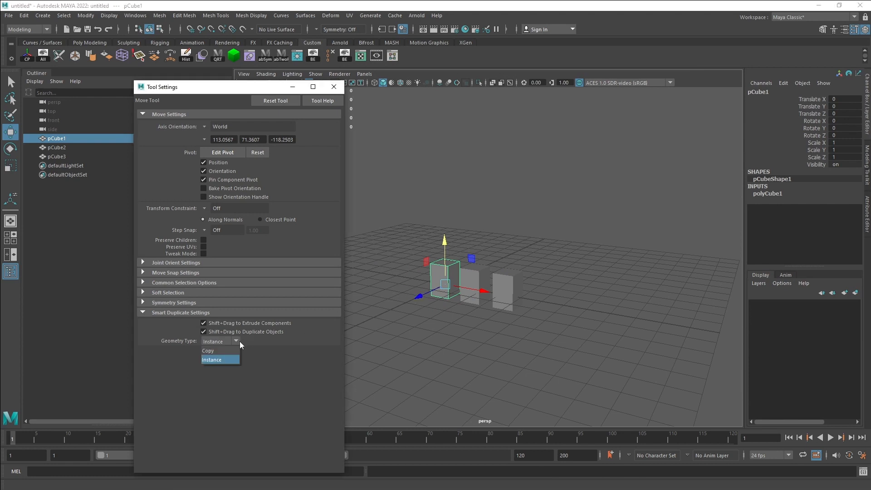
{"action": "left_click", "coordinate": [508, 289]}
{"action": "left_click", "coordinate": [508, 289]}
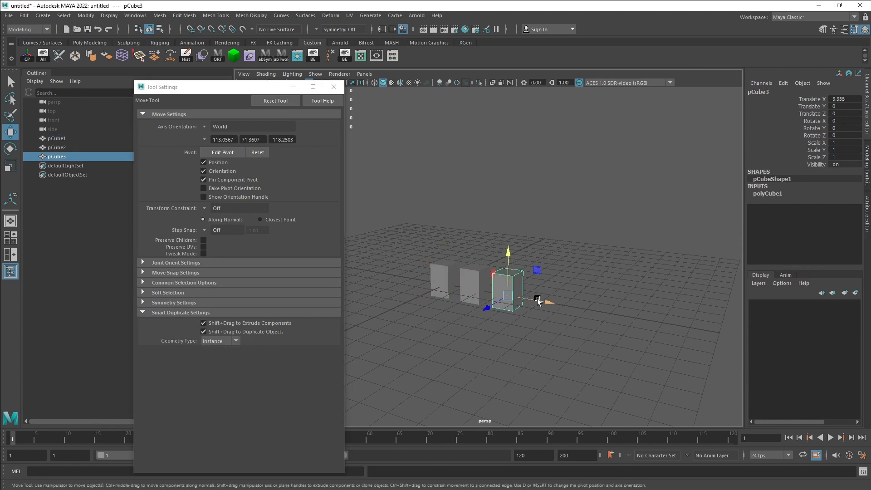
{"action": "left_click", "coordinate": [448, 282]}
{"action": "left_click", "coordinate": [476, 274], "text": "shift"}
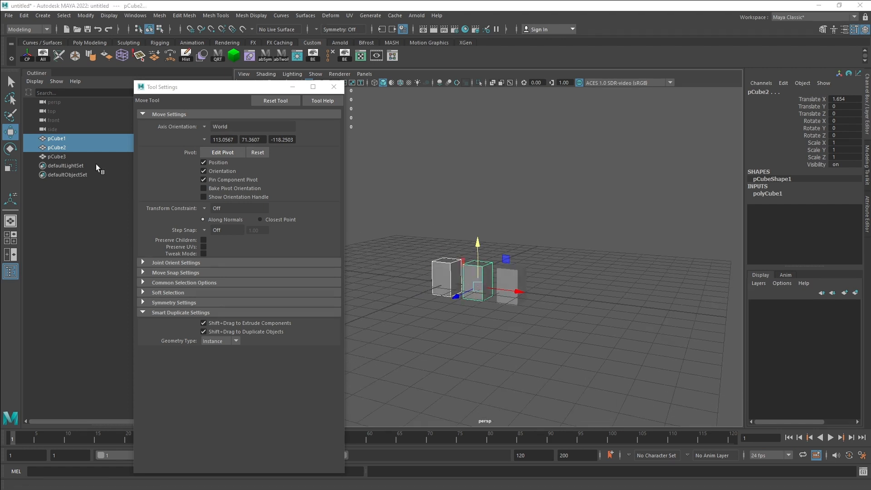
- Close the Move tool settings and delete the instanced cubes, leaving only pCube1 selected
{"action": "left_click", "coordinate": [335, 87]}
{"action": "left_click_drag", "start_coordinate": [546, 243], "coordinate": [364, 292]}
{"action": "key", "text": "Delete"}
{"action": "left_click", "coordinate": [456, 283]}
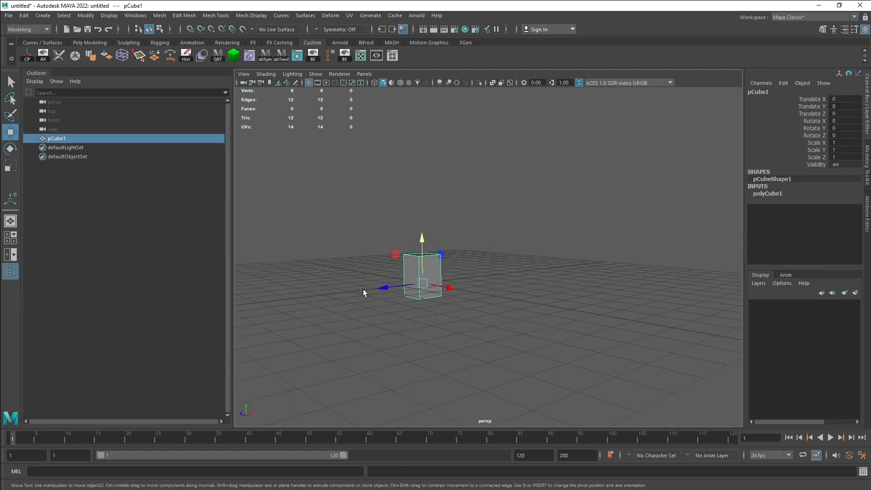
- Open the Duplicate Special options for pCube1 and reset the settings to their defaults
{"action": "left_click", "coordinate": [94, 16]}
{"action": "left_click", "coordinate": [94, 16]}
{"action": "left_click", "coordinate": [94, 16]}
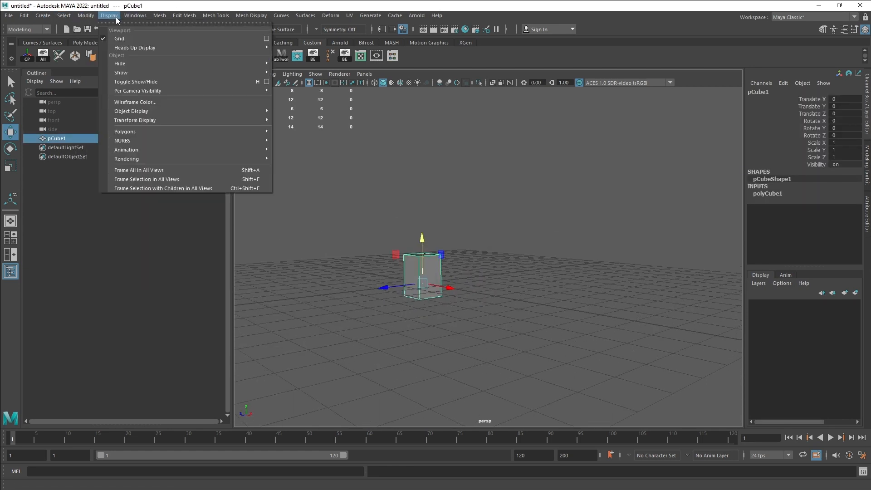
{"action": "mouse_move", "coordinate": [24, 14]}
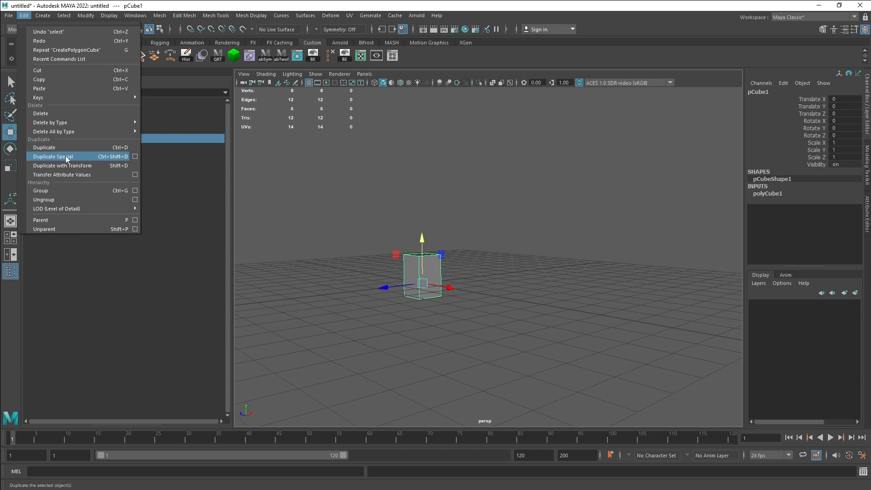
{"action": "left_click", "coordinate": [135, 158]}
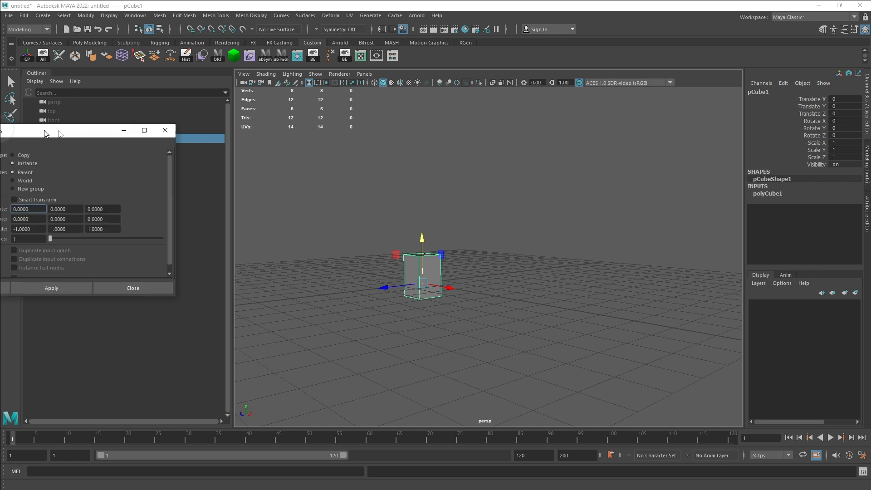
{"action": "left_click_drag", "start_coordinate": [45, 132], "coordinate": [173, 106]}
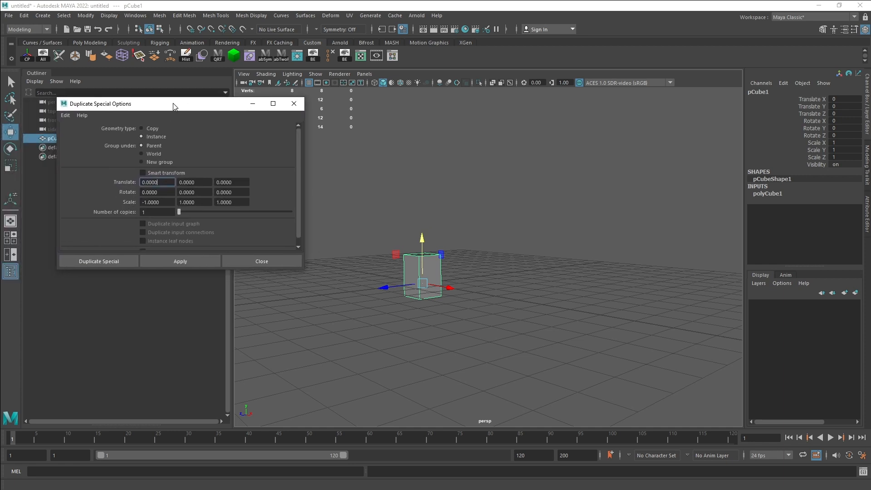
{"action": "left_click", "coordinate": [61, 115]}
{"action": "left_click", "coordinate": [71, 133]}
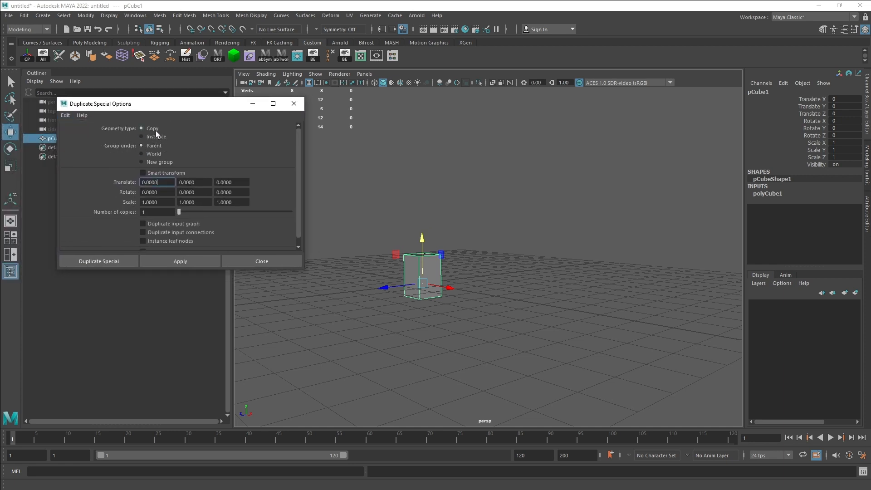
- Set the number of copies for Duplicate Special to 5
{"action": "left_click_drag", "start_coordinate": [343, 224], "coordinate": [372, 251], "text": "alt"}
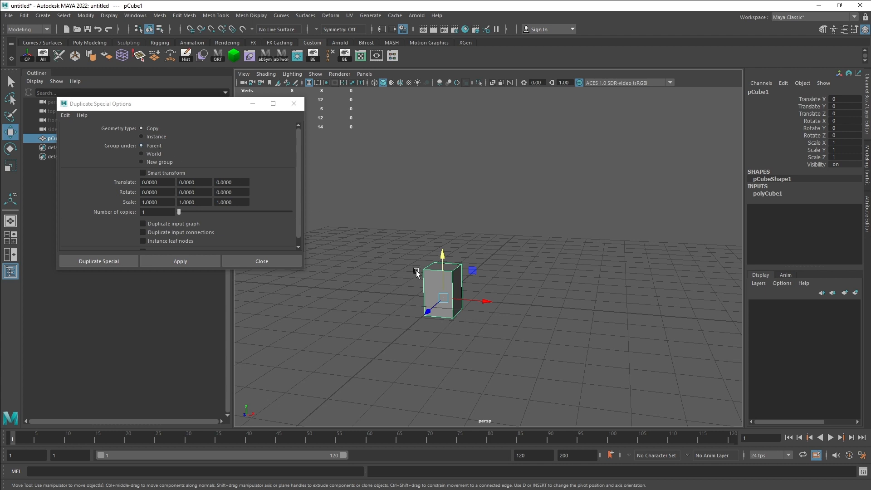
{"action": "left_click_drag", "start_coordinate": [414, 267], "coordinate": [381, 287], "text": "alt"}
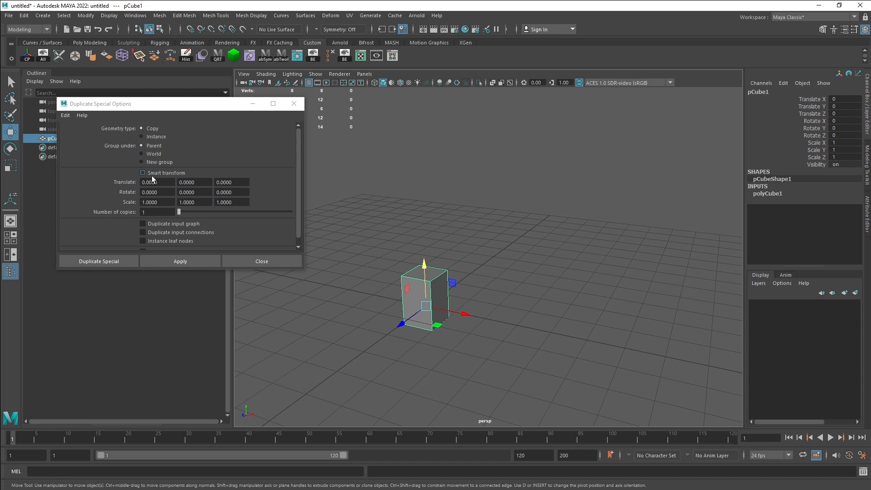
{"action": "double_click", "coordinate": [148, 212]}
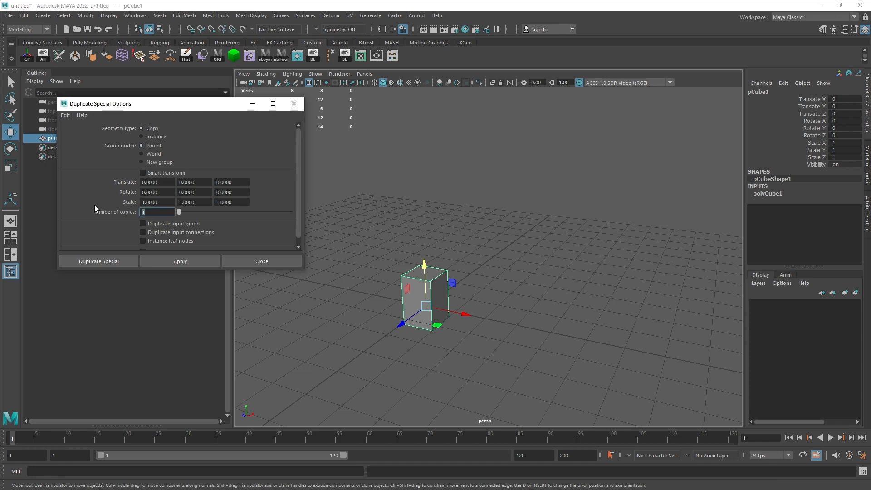
{"action": "type", "text": "5"}
{"action": "key", "text": "Return"}
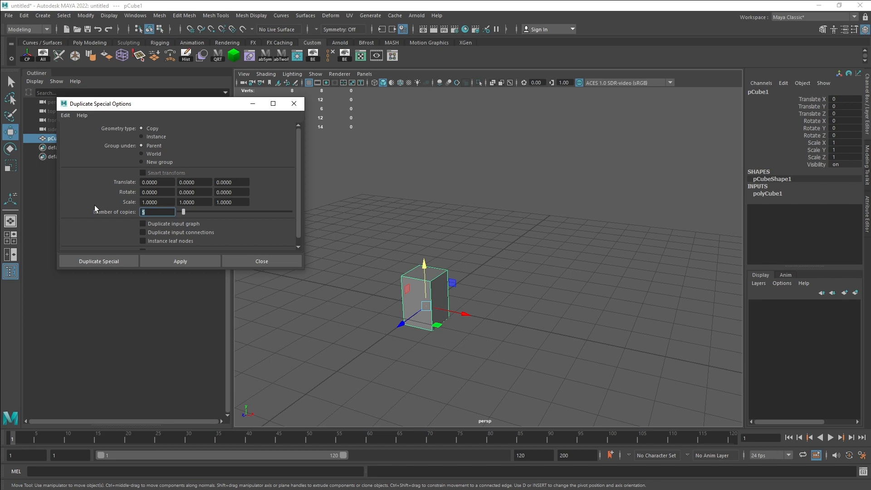
- Create five Duplicate Special copies of pCube1 and move pCube2 and pCube3 out along X, with pCube3 at about 3.2
{"action": "left_click", "coordinate": [185, 259]}
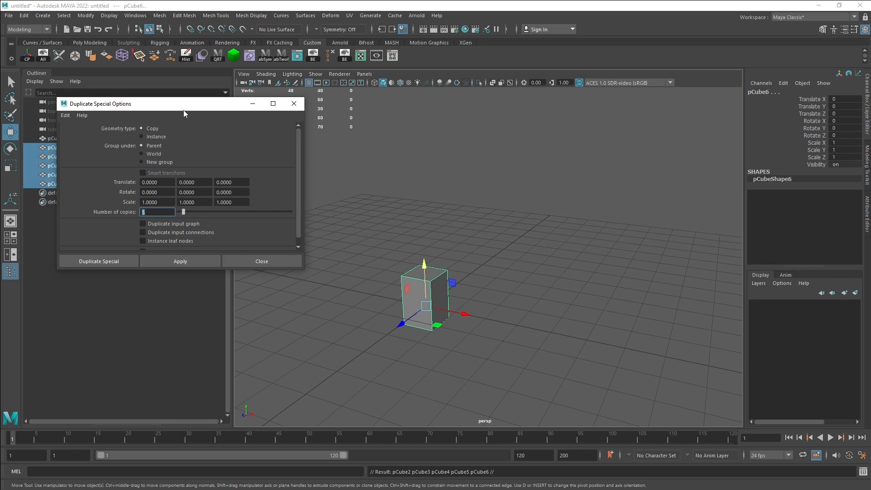
{"action": "left_click_drag", "start_coordinate": [184, 111], "coordinate": [359, 108]}
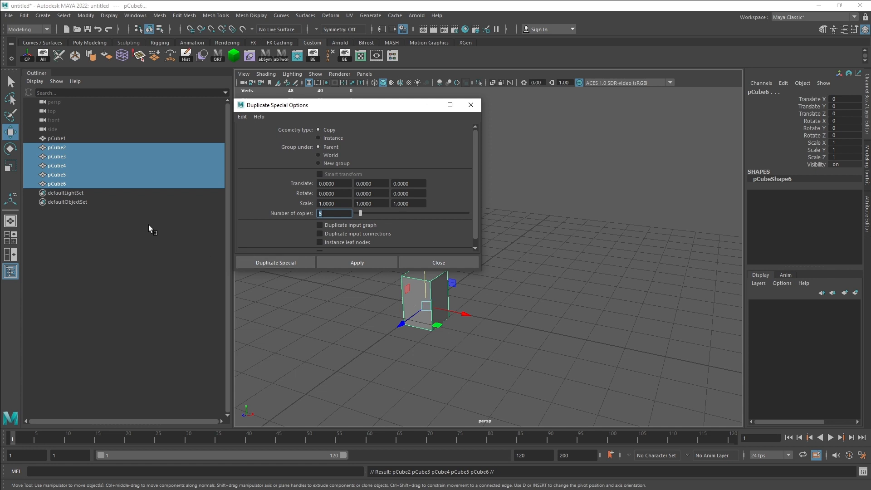
{"action": "left_click", "coordinate": [61, 147]}
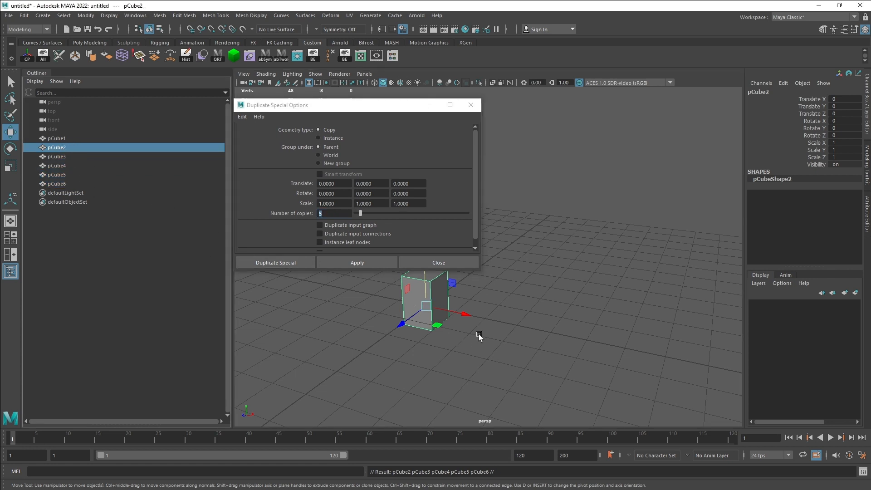
{"action": "left_click_drag", "start_coordinate": [461, 314], "coordinate": [513, 324]}
{"action": "left_click", "coordinate": [57, 156]}
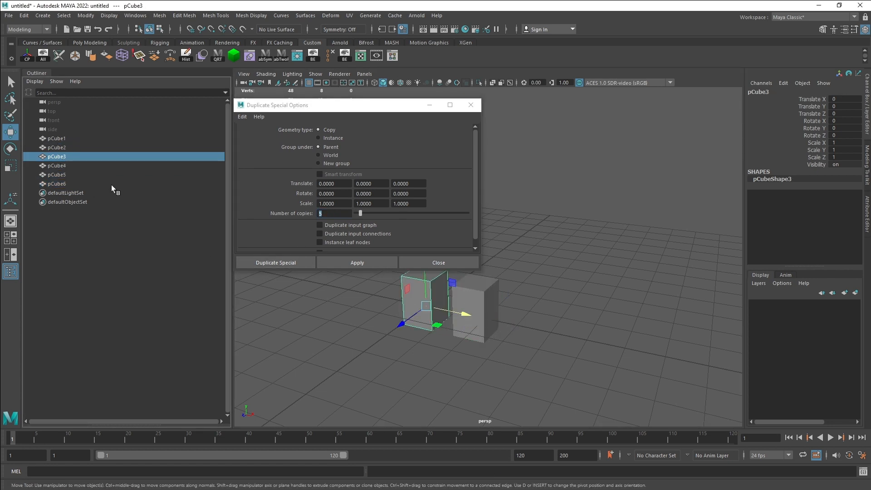
{"action": "left_click_drag", "start_coordinate": [452, 310], "coordinate": [590, 345]}
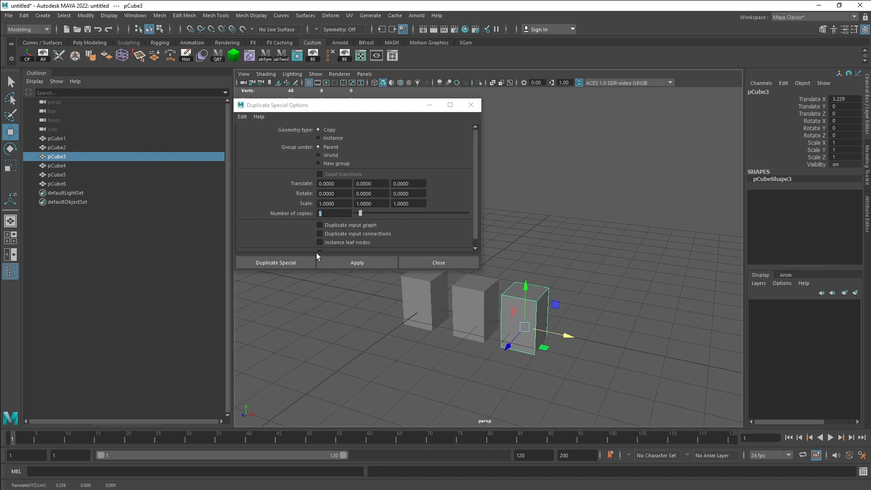
- Move pCube4, pCube5 and pCube6 out along X to continue the row, with pCube4 at about 5.3 and pCube5 at about 6.9
{"action": "left_click", "coordinate": [57, 165]}
{"action": "left_click_drag", "start_coordinate": [461, 316], "coordinate": [645, 357]}
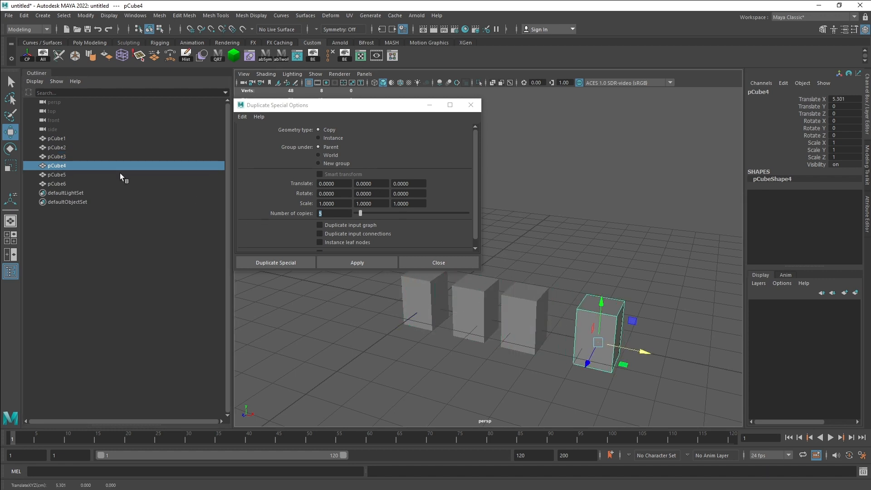
{"action": "left_click", "coordinate": [62, 174]}
{"action": "left_click_drag", "start_coordinate": [350, 106], "coordinate": [320, 73]}
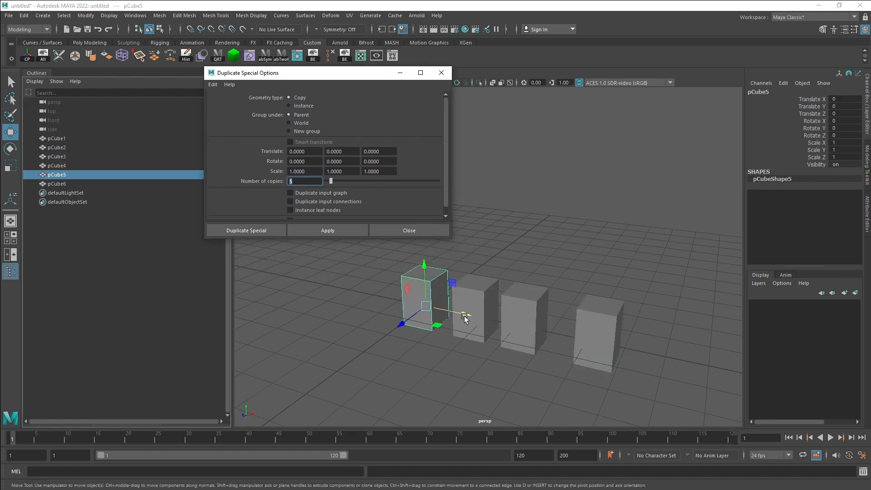
{"action": "left_click_drag", "start_coordinate": [465, 315], "coordinate": [709, 366]}
{"action": "left_click", "coordinate": [62, 183]}
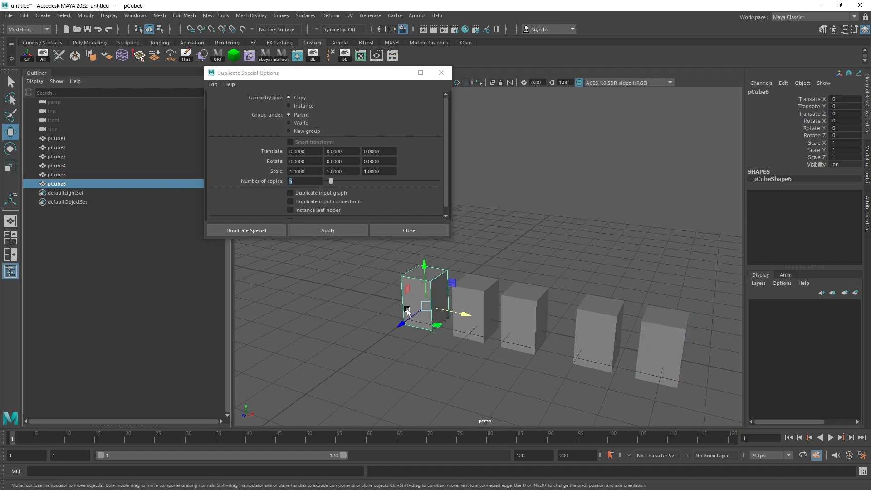
{"action": "left_click_drag", "start_coordinate": [461, 318], "coordinate": [784, 374]}
- Delete the five copied cubes and select the original pCube1
{"action": "left_click_drag", "start_coordinate": [447, 291], "coordinate": [495, 279], "text": "alt"}
{"action": "left_click_drag", "start_coordinate": [695, 264], "coordinate": [505, 297]}
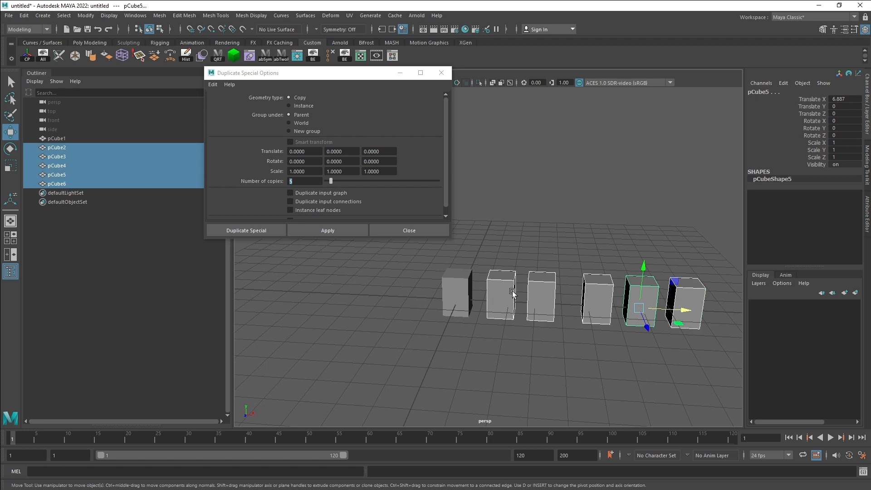
{"action": "key", "text": "Delete"}
{"action": "left_click", "coordinate": [454, 289]}
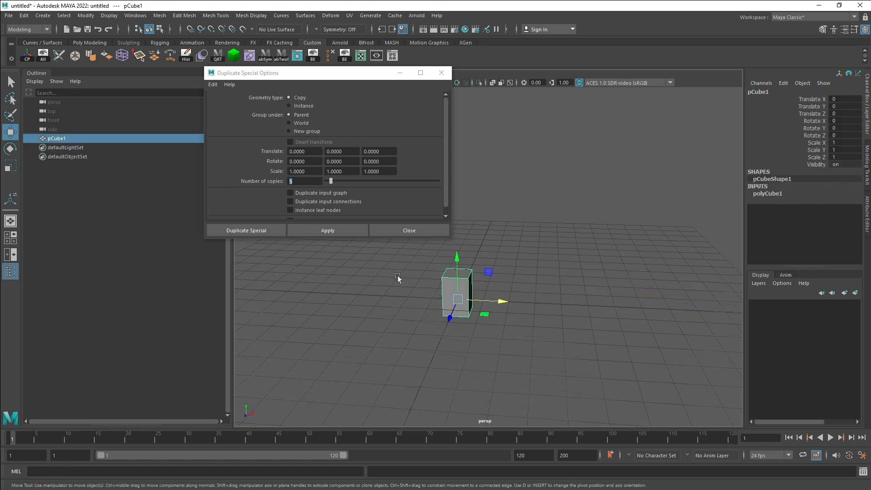
- Test the spacing by moving pCube1 about 2.2 units along X, undo the move, and set the Duplicate Special X translation to 2
{"action": "left_click_drag", "start_coordinate": [397, 276], "coordinate": [450, 294], "text": "alt"}
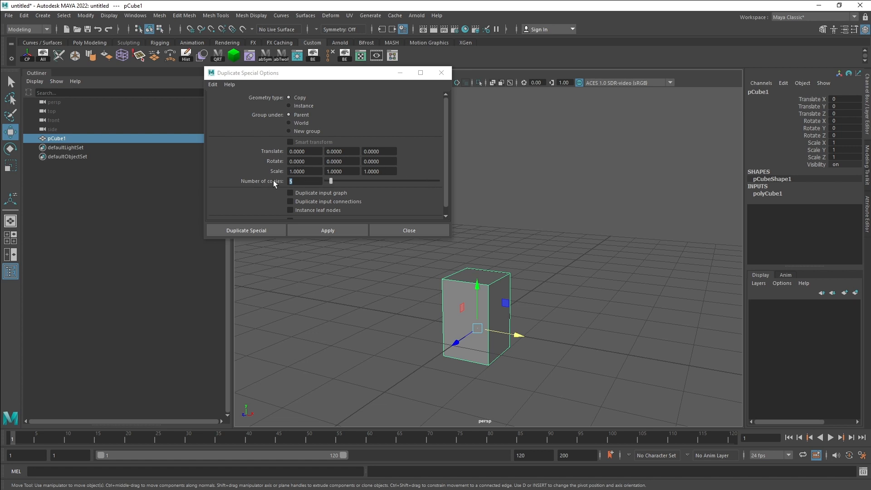
{"action": "left_click", "coordinate": [316, 151]}
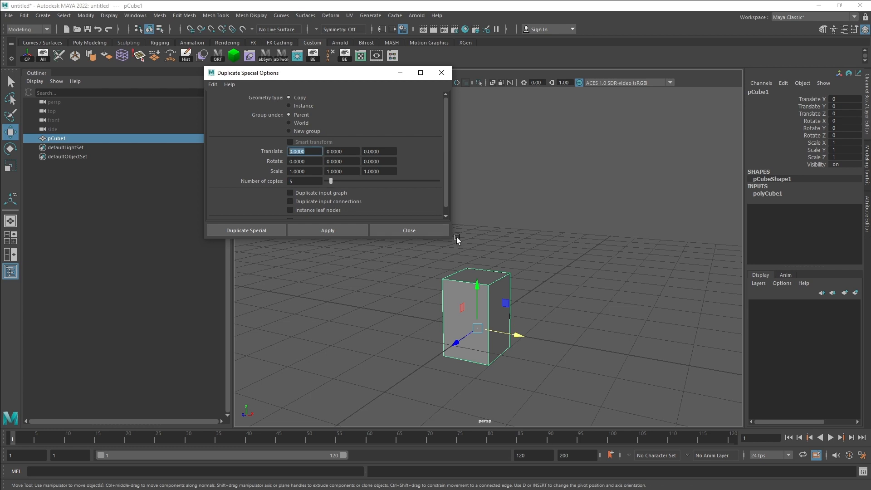
{"action": "left_click_drag", "start_coordinate": [516, 336], "coordinate": [625, 354]}
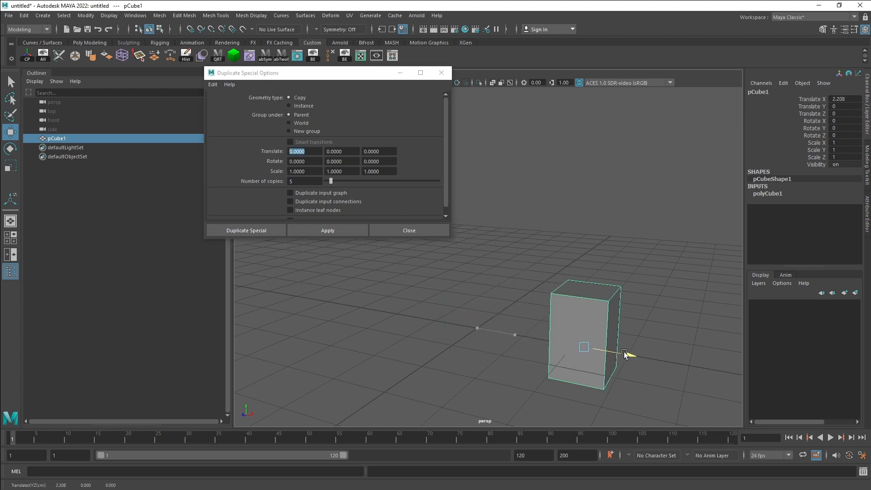
{"action": "key", "text": "ctrl+z"}
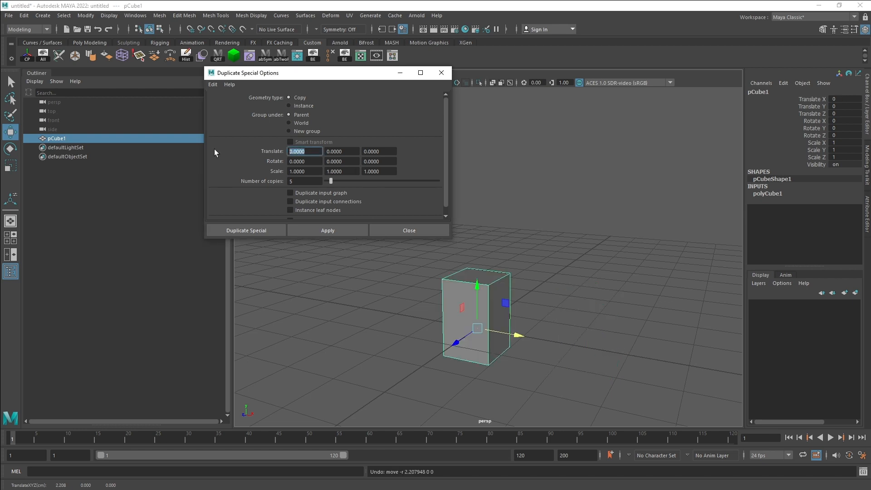
{"action": "type", "text": "2"}
- Create five evenly spaced copies of pCube1 along positive X and undo the duplication
{"action": "right_click_drag", "start_coordinate": [575, 339], "coordinate": [488, 316], "text": "alt"}
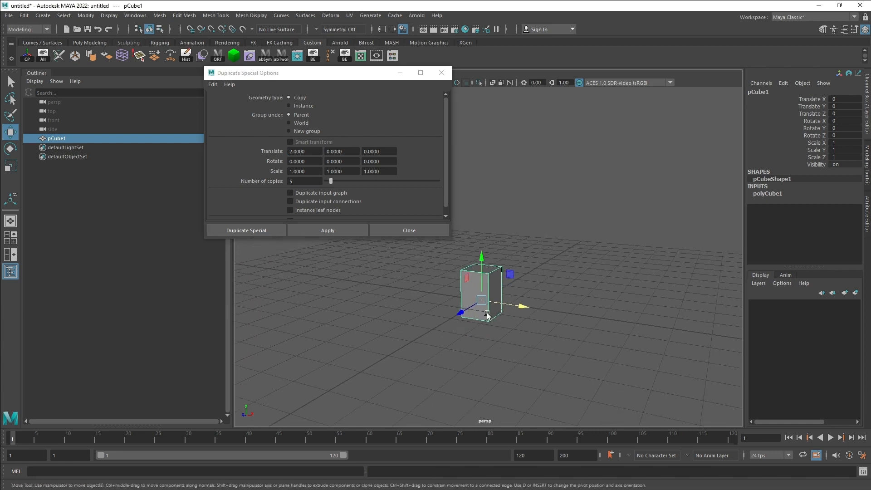
{"action": "left_click_drag", "start_coordinate": [488, 315], "coordinate": [541, 298], "text": "alt"}
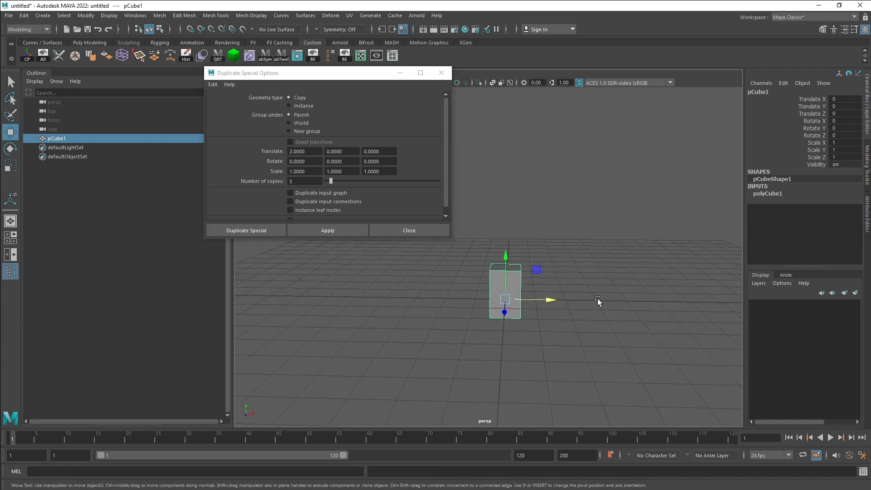
{"action": "left_click_drag", "start_coordinate": [620, 308], "coordinate": [505, 285], "text": "alt"}
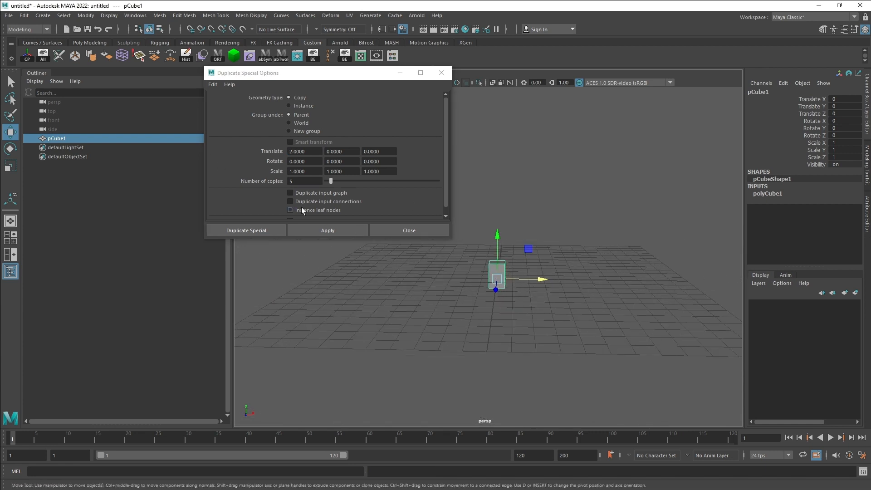
{"action": "left_click", "coordinate": [328, 230]}
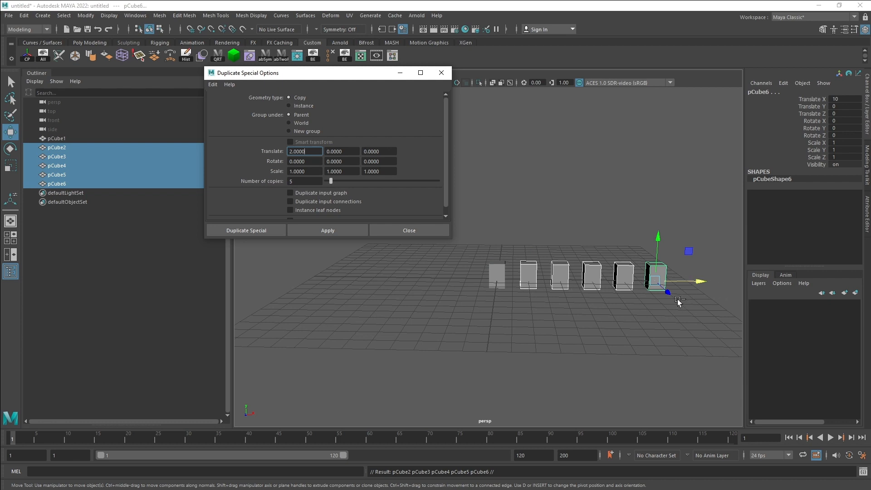
{"action": "left_click_drag", "start_coordinate": [522, 279], "coordinate": [507, 299], "text": "alt"}
{"action": "key", "text": "ctrl+z"}
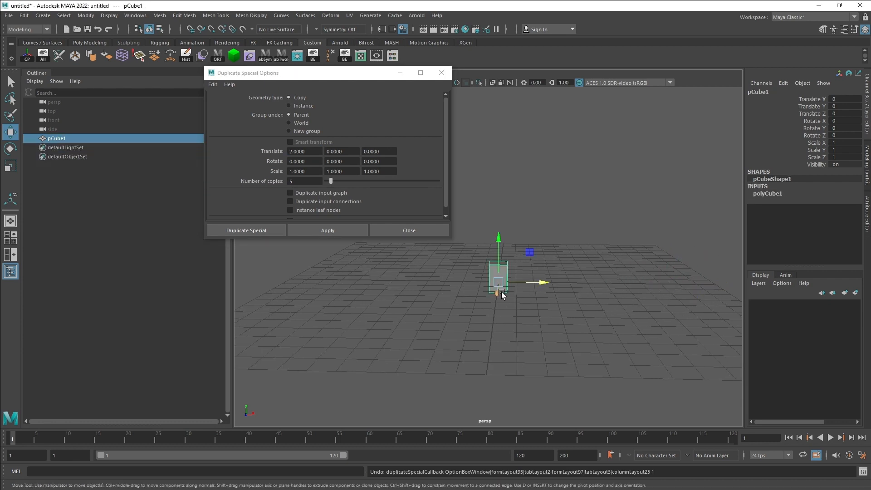
- Set the Duplicate Special X translation to -2 and create five copies of pCube1
{"action": "left_click", "coordinate": [288, 152]}
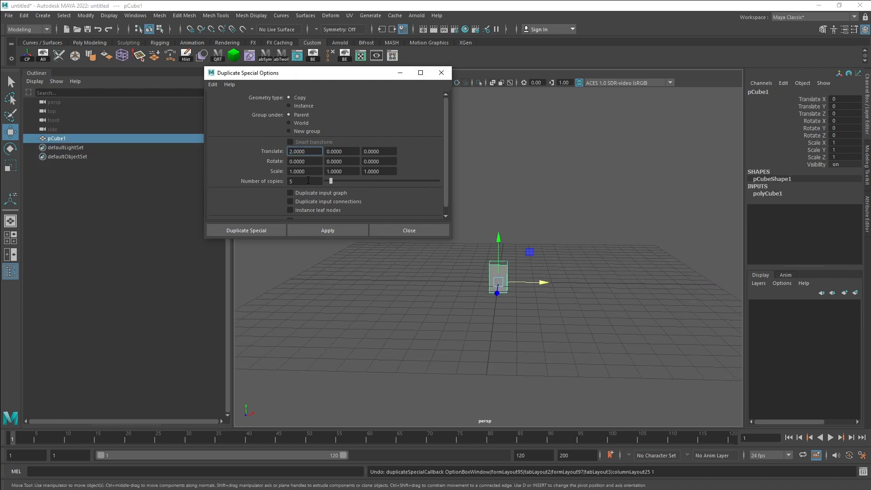
{"action": "left_click", "coordinate": [328, 230]}
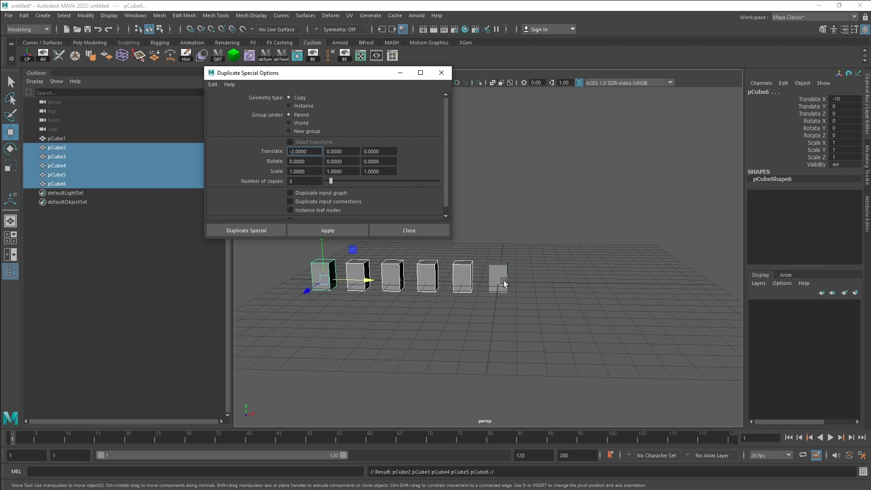
{"action": "left_click_drag", "start_coordinate": [507, 297], "coordinate": [375, 272], "text": "alt"}
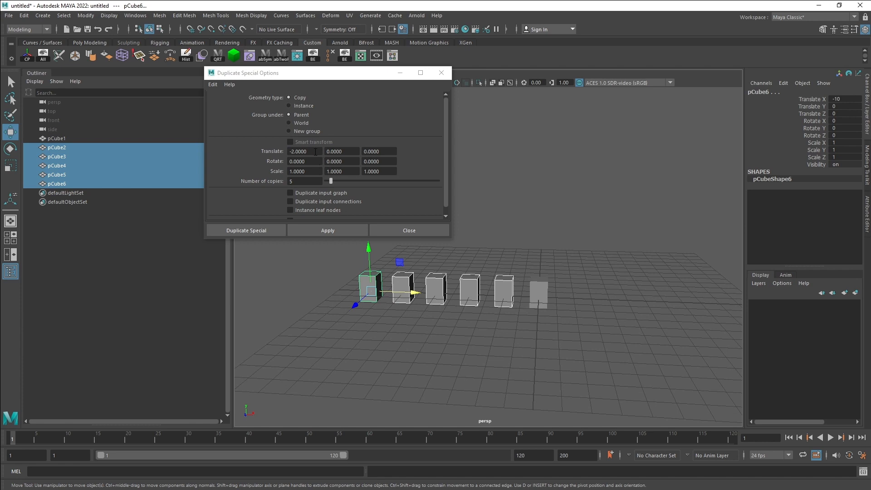
- Select all six cubes and duplicate them as five sets of instances, with X translation 0 and Z translation 2
{"action": "left_click_drag", "start_coordinate": [528, 307], "coordinate": [440, 307], "text": "alt"}
{"action": "left_click", "coordinate": [293, 108]}
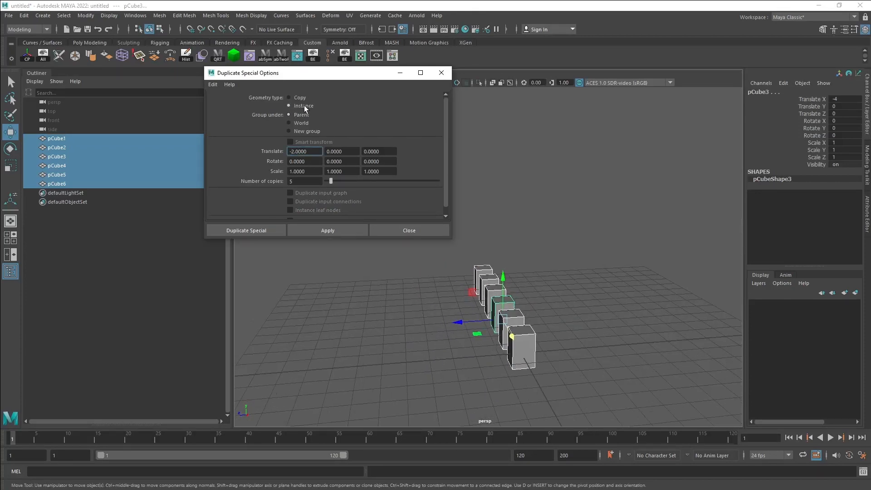
{"action": "left_click_drag", "start_coordinate": [490, 311], "coordinate": [481, 312], "text": "alt"}
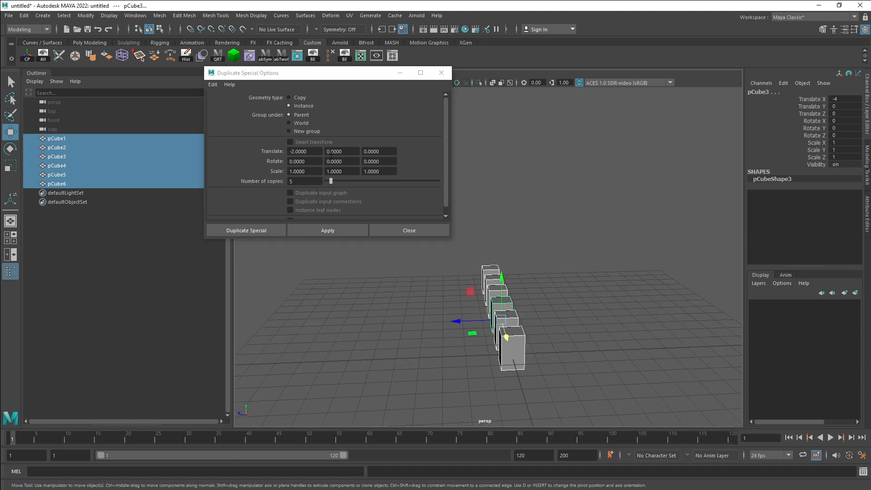
{"action": "left_click", "coordinate": [311, 150]}
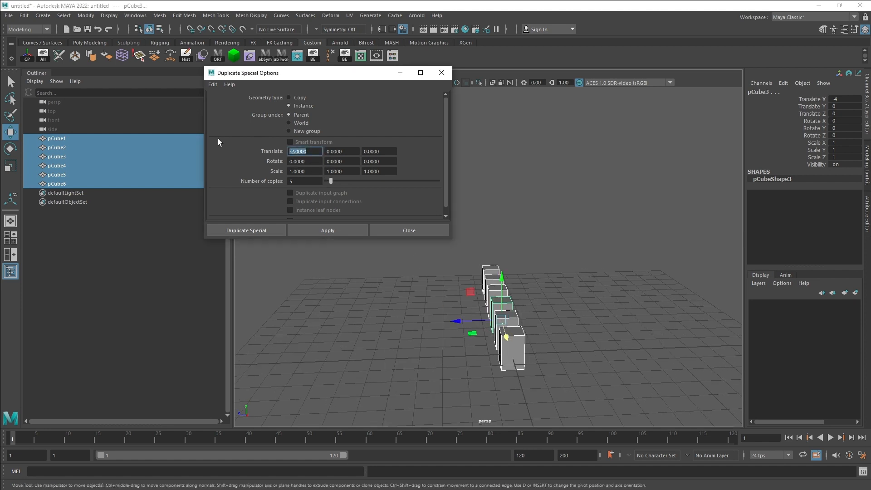
{"action": "type", "text": "0"}
{"action": "key", "text": "Return"}
{"action": "key", "text": "Tab"}
{"action": "key", "text": "Tab"}
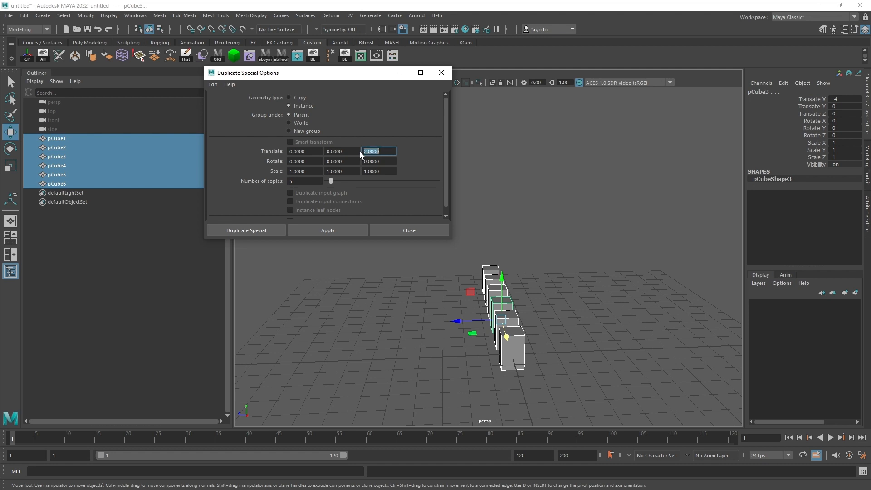
{"action": "left_click", "coordinate": [328, 230]}
- Raise the top vertices of pCube1 and of the neighbouring cube to make both instance rows taller
{"action": "left_click_drag", "start_coordinate": [417, 275], "coordinate": [495, 283], "text": "alt"}
{"action": "left_click_drag", "start_coordinate": [369, 307], "coordinate": [449, 316], "text": "alt"}
{"action": "left_click", "coordinate": [583, 325]}
{"action": "key", "text": "F9"}
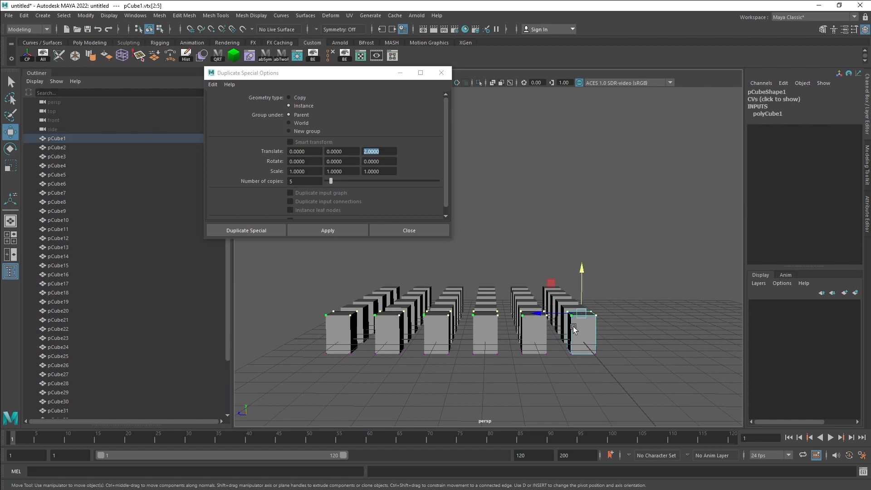
{"action": "left_click_drag", "start_coordinate": [562, 300], "coordinate": [644, 330]}
{"action": "left_click_drag", "start_coordinate": [583, 285], "coordinate": [561, 259]}
{"action": "left_click", "coordinate": [543, 277]}
{"action": "key", "text": "F9"}
{"action": "middle_click_drag", "start_coordinate": [561, 258], "coordinate": [561, 238]}
- Reshape the pCube3 instance row by pulling top vertices of pCube3 upward into a slanted top
{"action": "left_click", "coordinate": [517, 261]}
{"action": "left_click", "coordinate": [506, 277]}
{"action": "key", "text": "F9"}
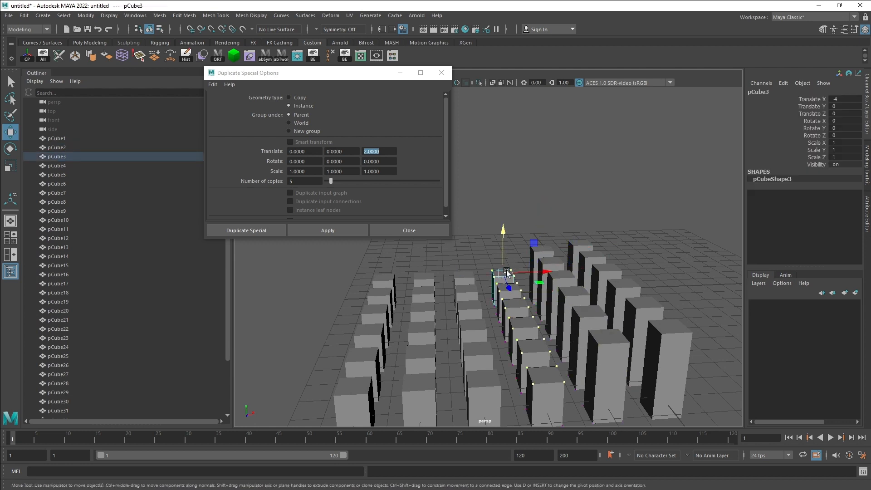
{"action": "mouse_move", "coordinate": [478, 282]}
{"action": "left_mouse_down"}
{"action": "mouse_move", "coordinate": [524, 257]}
{"action": "mouse_move", "coordinate": [501, 204]}
{"action": "mouse_move", "coordinate": [559, 238]}
{"action": "mouse_move", "coordinate": [481, 273]}
{"action": "left_mouse_up"}
{"action": "right_click_drag", "start_coordinate": [440, 310], "coordinate": [495, 285]}
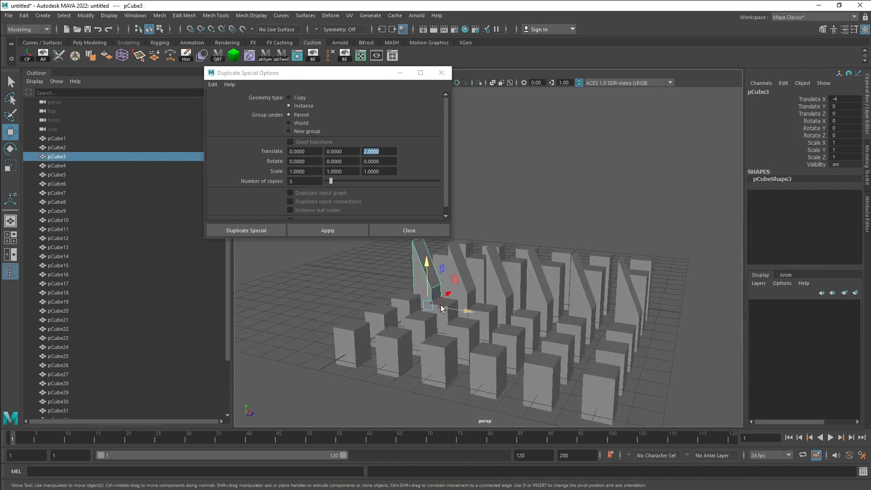
- Reshape another instance row by selecting and moving top vertices of pCube22
{"action": "left_click_drag", "start_coordinate": [432, 313], "coordinate": [641, 333], "text": "alt"}
{"action": "left_click", "coordinate": [491, 334]}
{"action": "left_click_drag", "start_coordinate": [518, 306], "coordinate": [501, 325], "text": "alt"}
{"action": "left_click", "coordinate": [549, 316]}
{"action": "right_click_drag", "start_coordinate": [498, 318], "coordinate": [470, 317]}
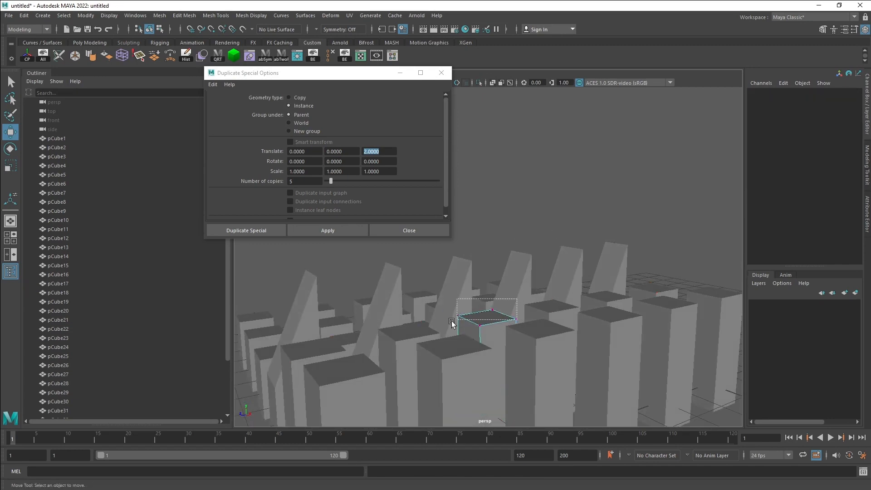
{"action": "left_click", "coordinate": [483, 328]}
{"action": "mouse_move", "coordinate": [491, 306]}
{"action": "left_mouse_down", "text": "alt"}
{"action": "mouse_move", "coordinate": [540, 301]}
{"action": "mouse_move", "coordinate": [511, 315]}
{"action": "mouse_move", "coordinate": [488, 306]}
{"action": "left_mouse_up", "text": "alt"}
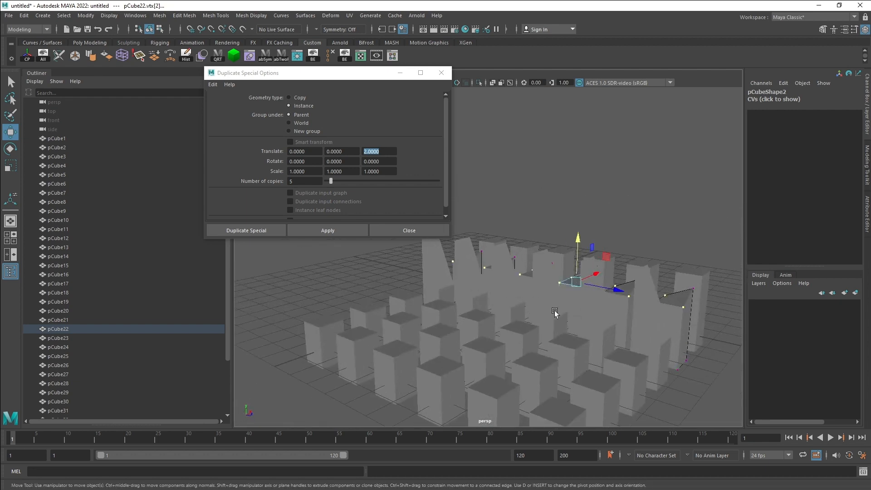
- Return to object mode, clear the selection, and review the reshaped instance rows alongside the number-of-copies setting
{"action": "key", "text": "F8"}
{"action": "left_click", "coordinate": [628, 217]}
{"action": "left_click_drag", "start_coordinate": [627, 217], "coordinate": [463, 291], "text": "alt"}
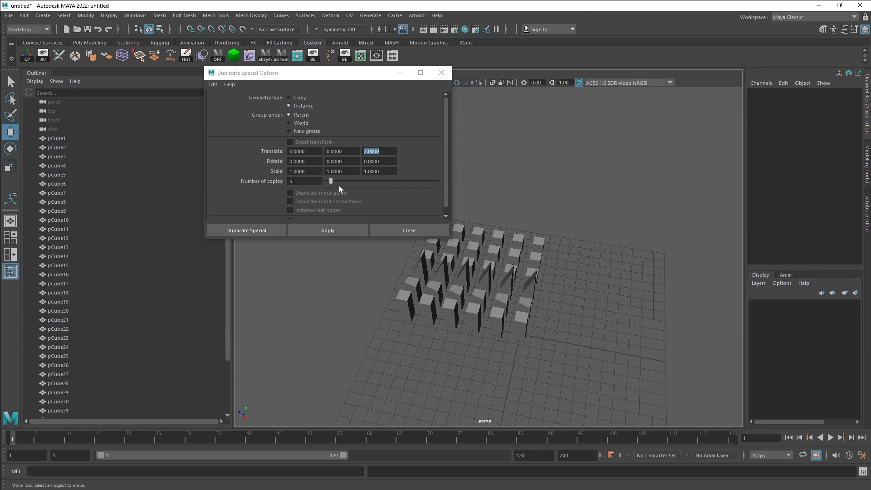
{"action": "double_click", "coordinate": [301, 182]}
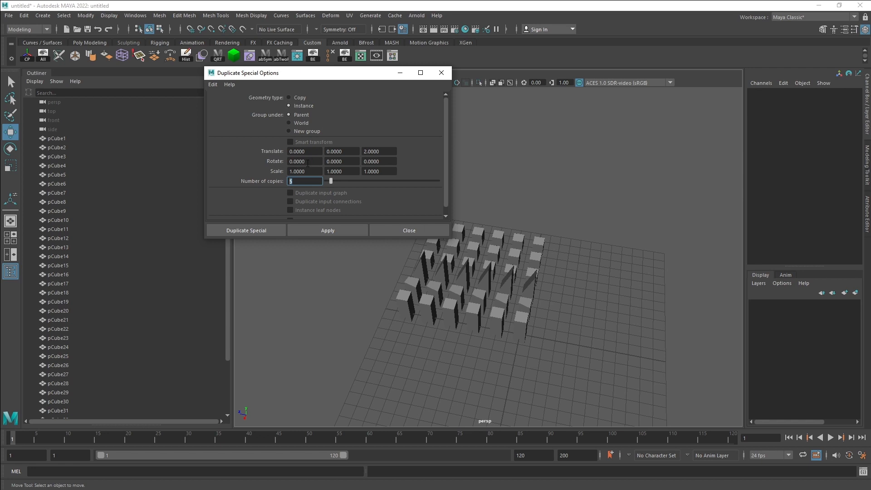
{"action": "left_click_drag", "start_coordinate": [431, 299], "coordinate": [502, 271], "text": "alt"}
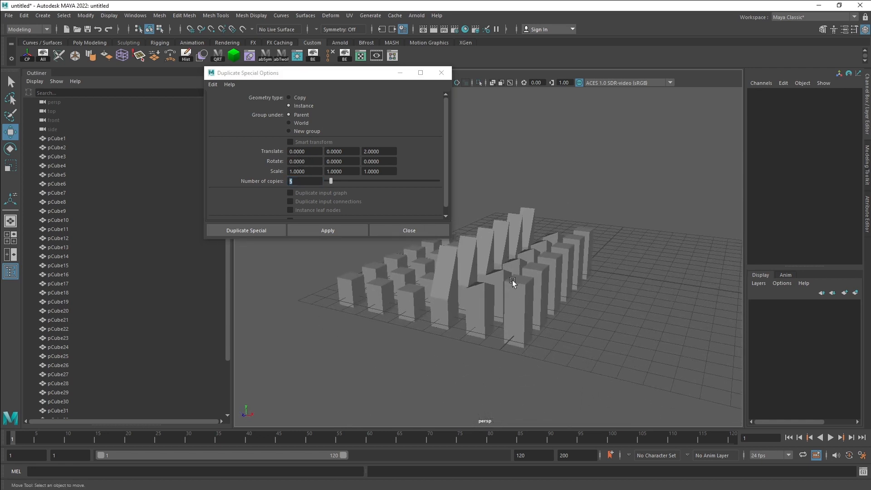
{"action": "left_click_drag", "start_coordinate": [623, 284], "coordinate": [443, 323], "text": "alt"}
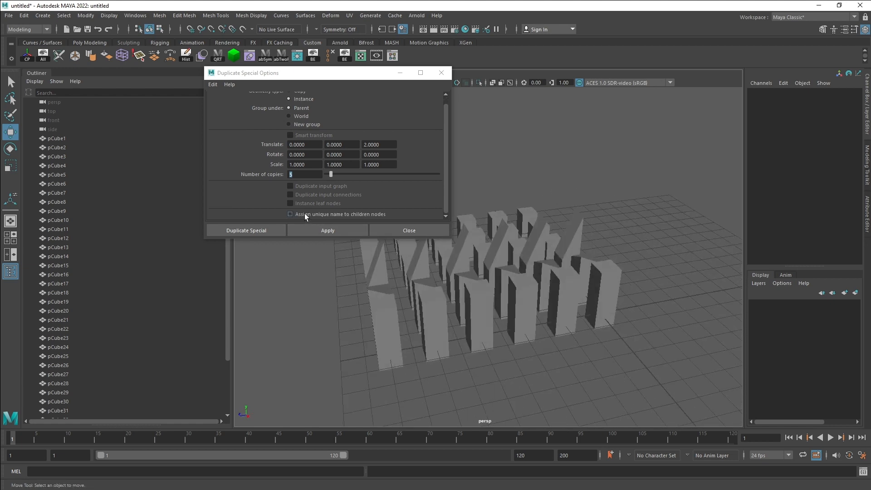